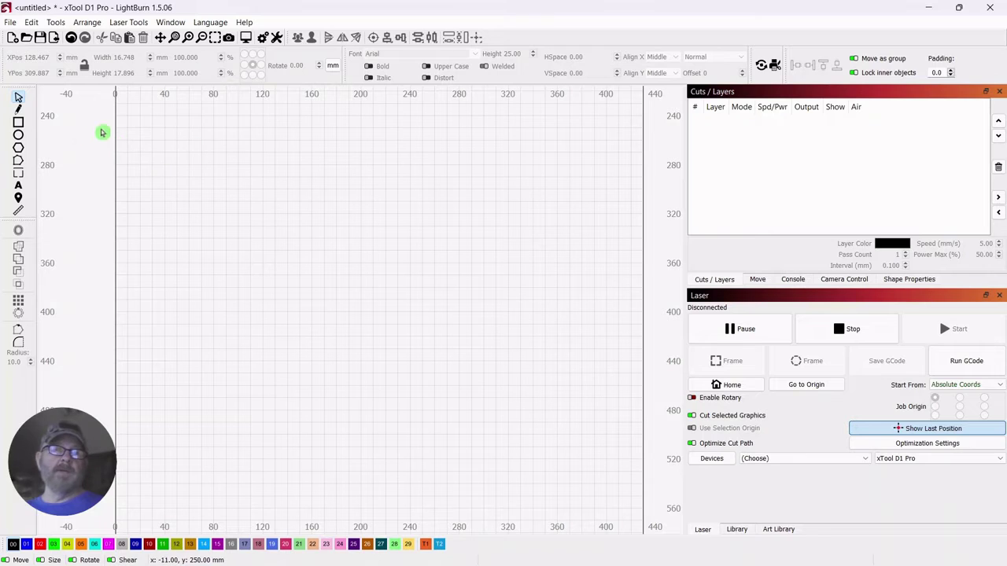
# Step: Place an Arial letter 'A' near X 112, Y 310 mm and zoom in around it
pyautogui.click(19, 189)
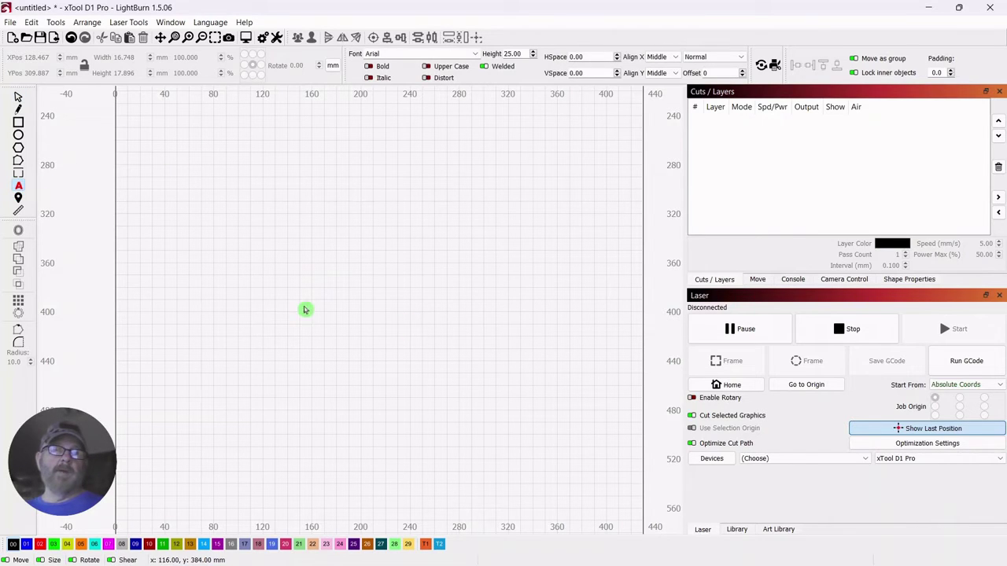
pyautogui.click(254, 198)
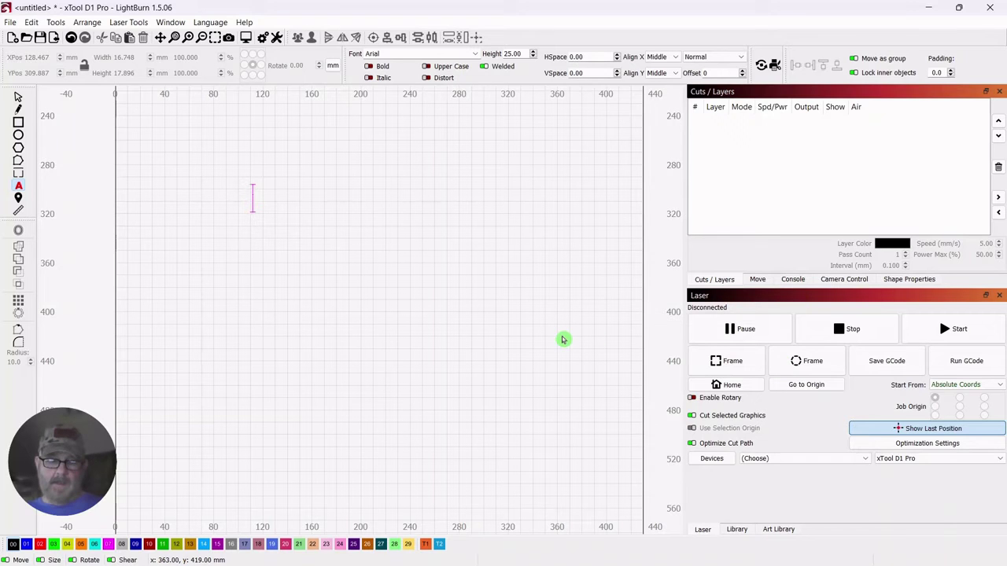
pyautogui.write('A')
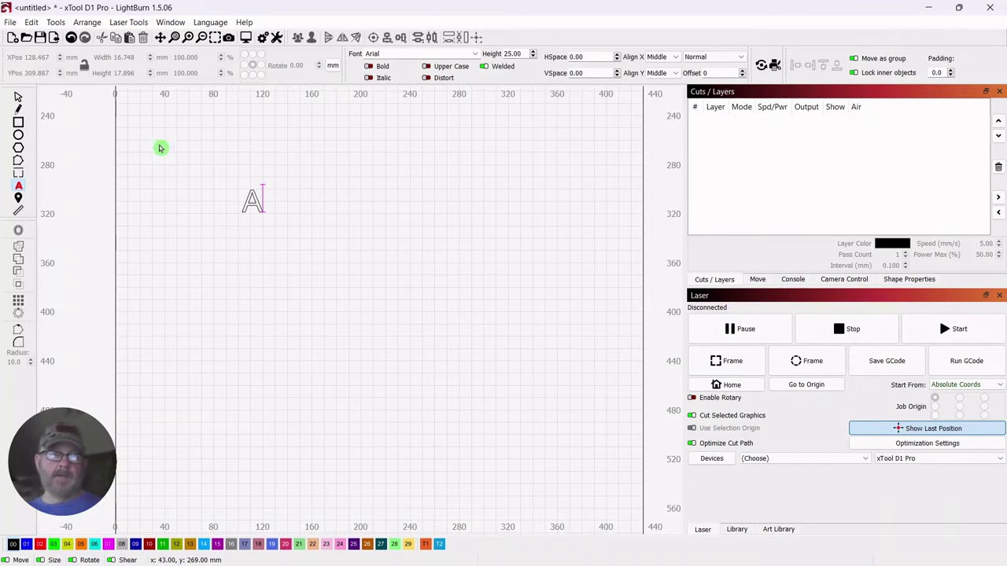
pyautogui.click(17, 100)
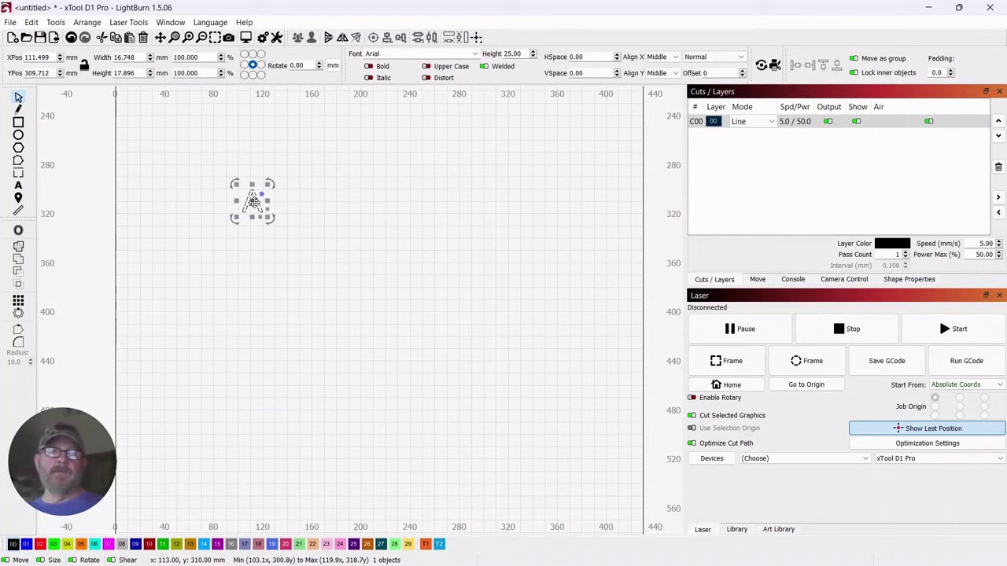
pyautogui.scroll(3, 253, 202)
pyautogui.scroll(-3, 254, 202)
pyautogui.scroll(3, 253, 202)
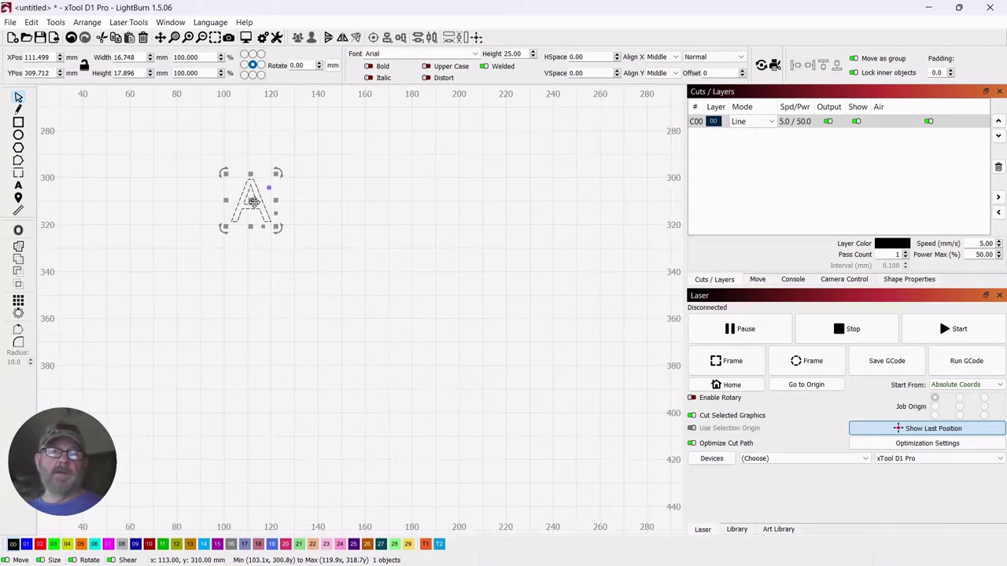
pyautogui.scroll(-3, 253, 203)
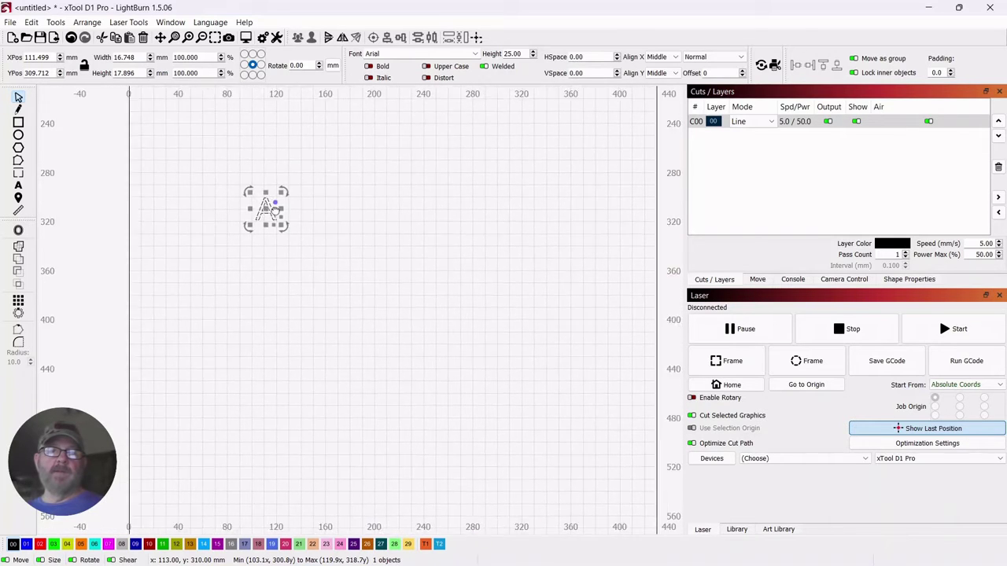
pyautogui.moveTo(274, 211); pyautogui.dragTo(227, 189)
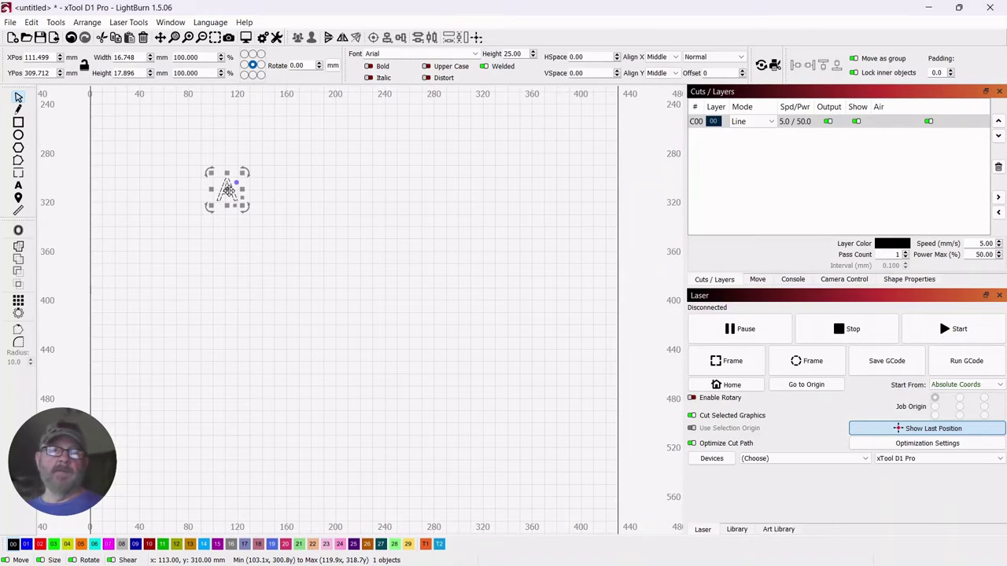
pyautogui.scroll(2, 236, 192)
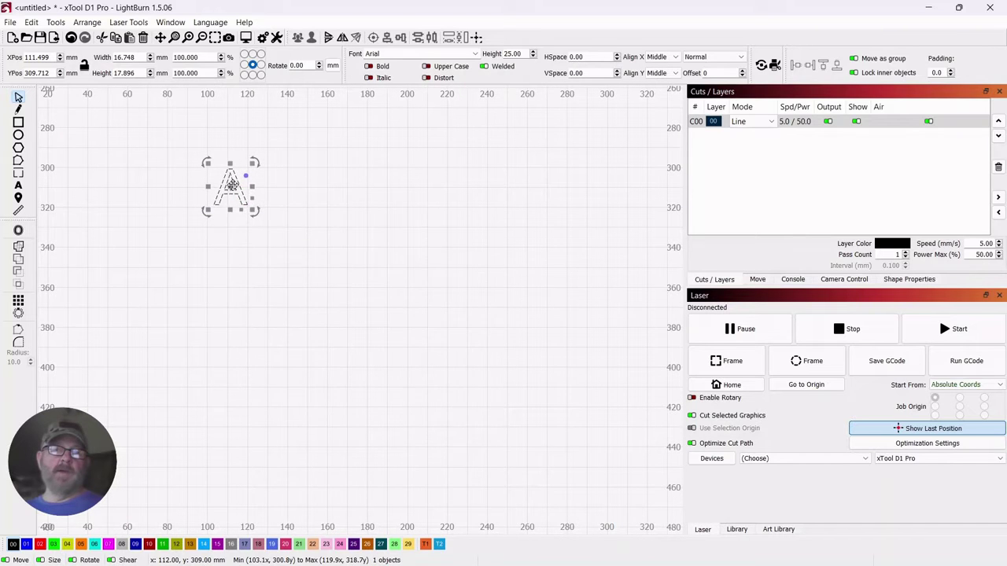
# Step: Edit the A text so it spells ARIEL stacked one letter per line
pyautogui.rightClick(233, 188)
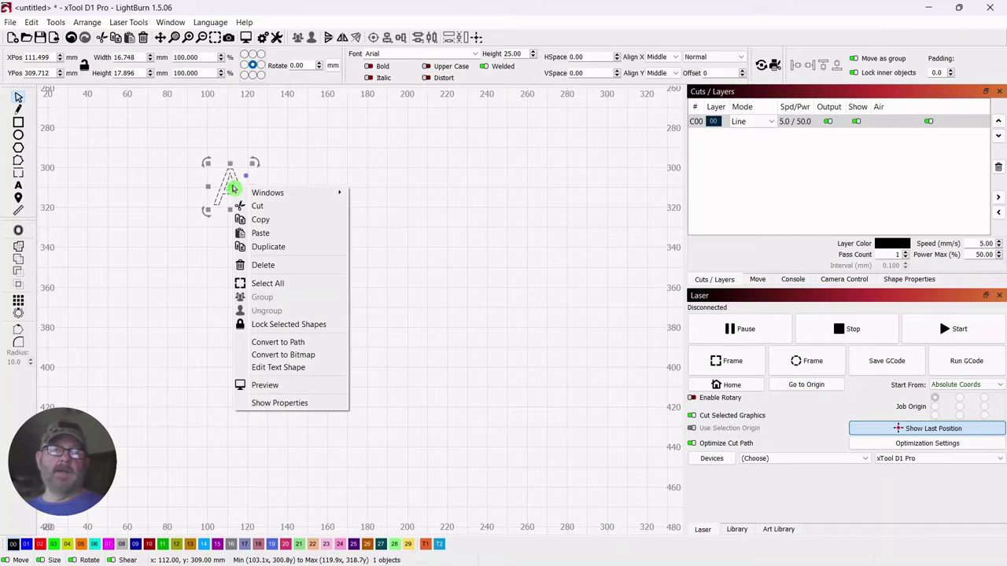
pyautogui.click(274, 373)
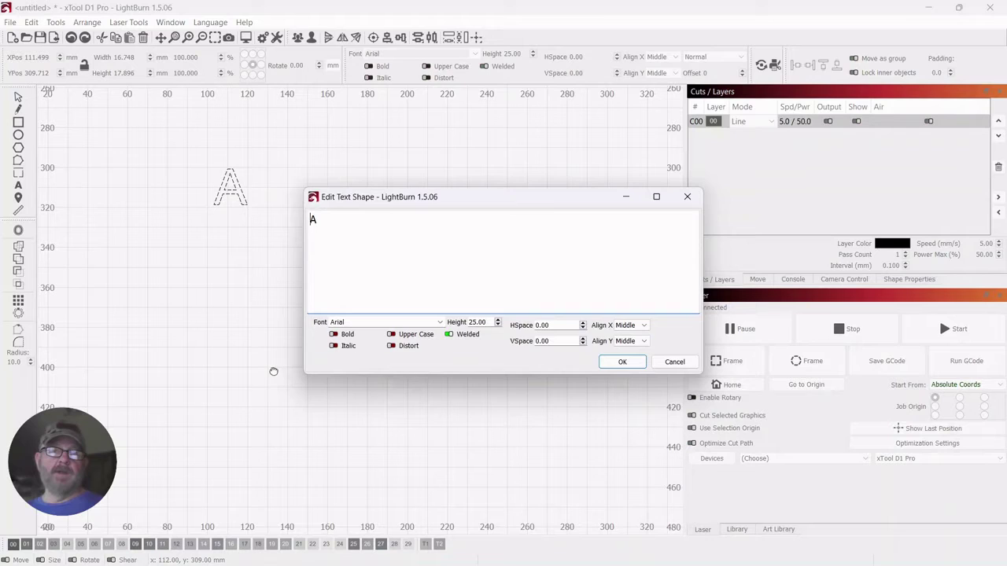
pyautogui.moveTo(519, 203); pyautogui.dragTo(555, 177)
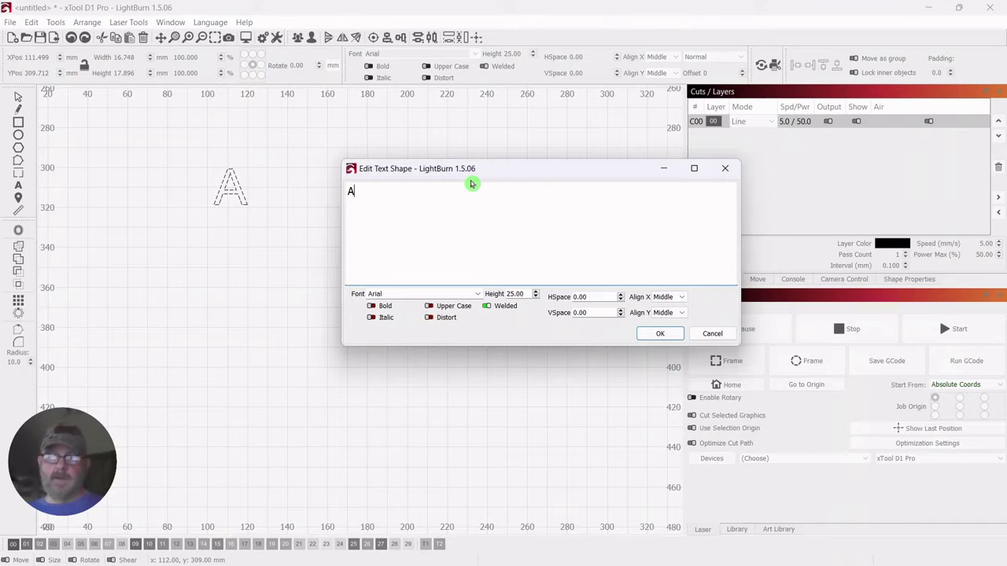
pyautogui.press('Return')
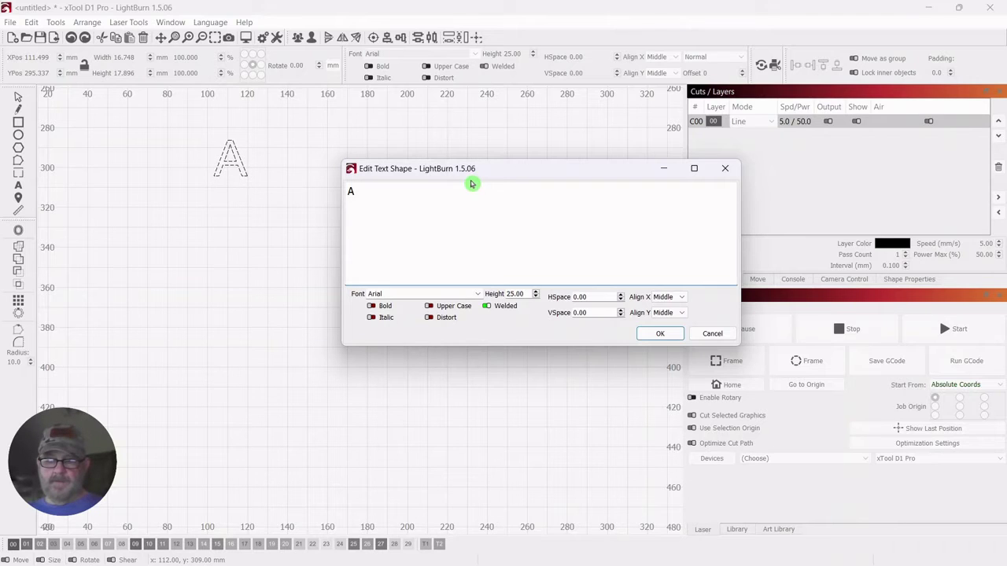
pyautogui.write('R')
pyautogui.press('Return')
pyautogui.write('I')
pyautogui.press('Return')
pyautogui.write('E')
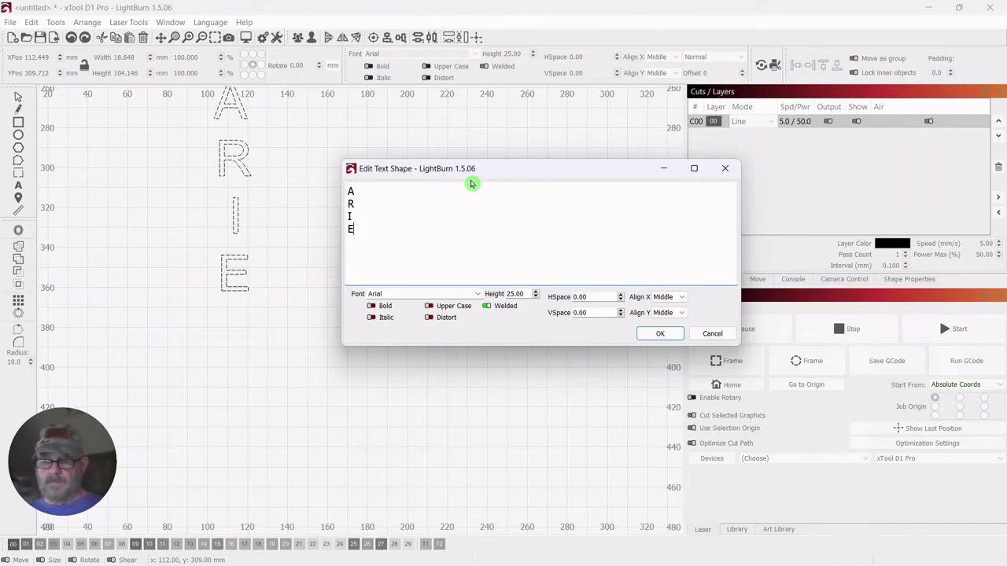
pyautogui.press('Return')
pyautogui.write('L')
pyautogui.press('Return')
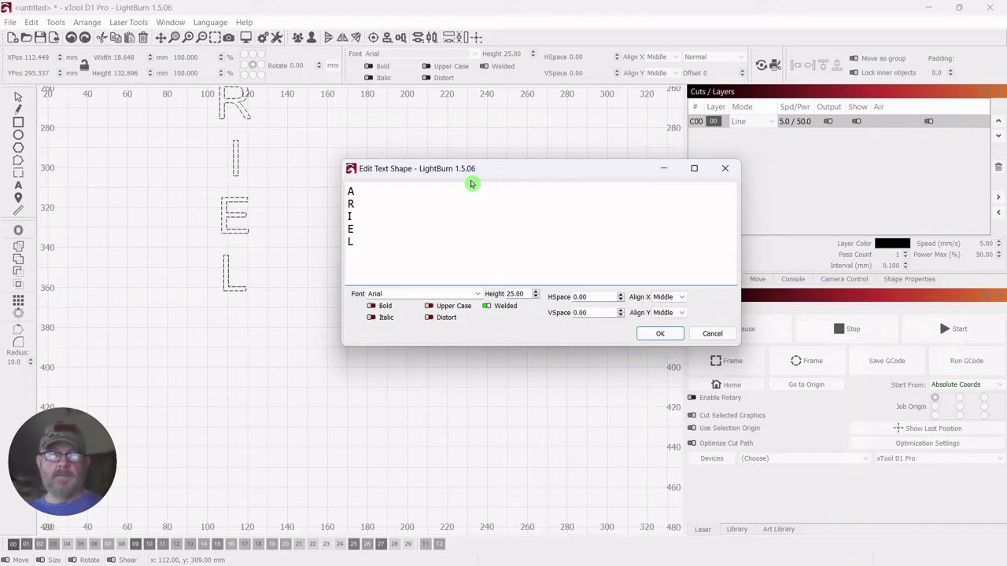
# Step: Add a blank line and FONT stacked below, apply, and move the column to about X 160, Y 373
pyautogui.press('Return')
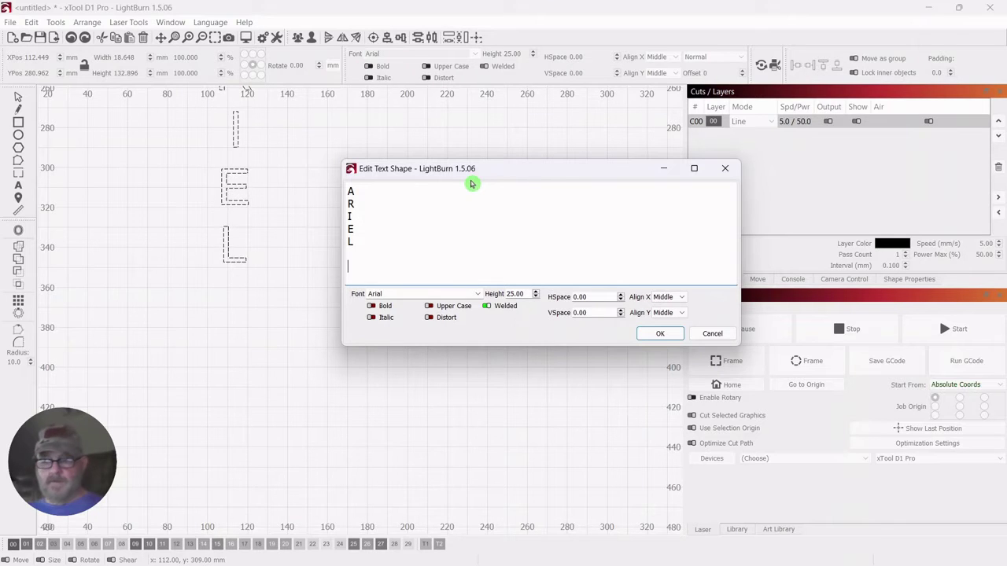
pyautogui.write('F')
pyautogui.press('Return')
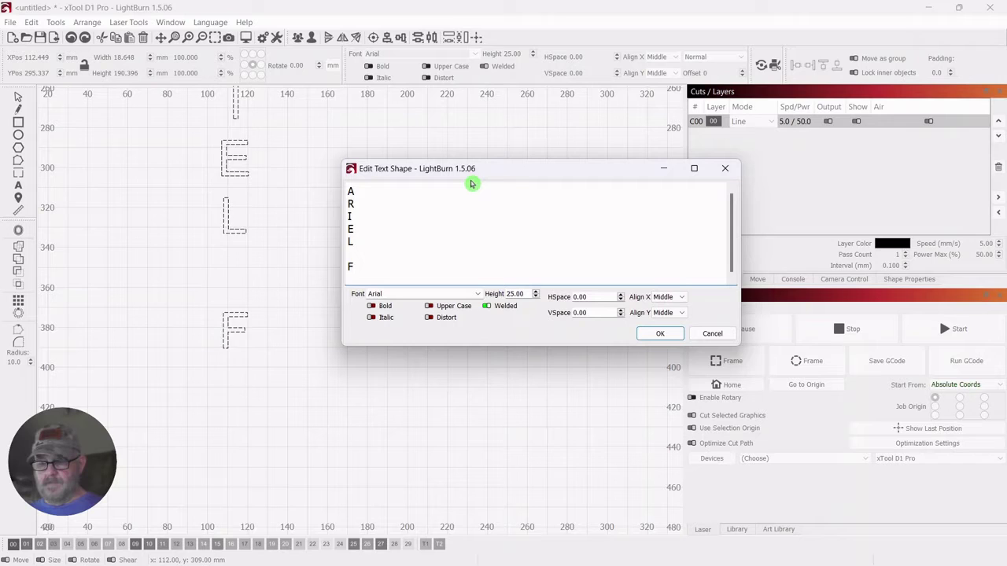
pyautogui.write('O')
pyautogui.press('Return')
pyautogui.write('N')
pyautogui.press('Return')
pyautogui.write('T')
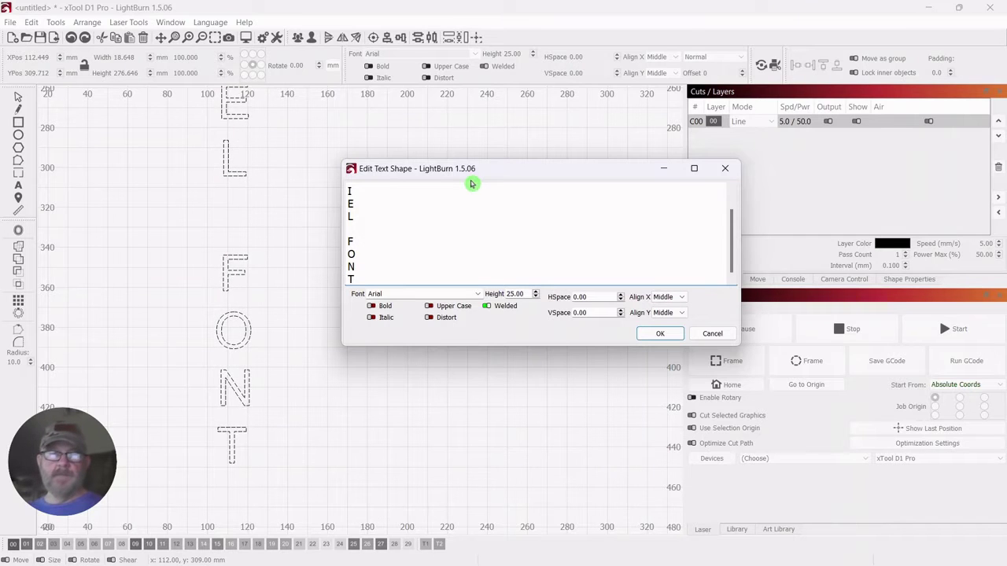
pyautogui.click(652, 333)
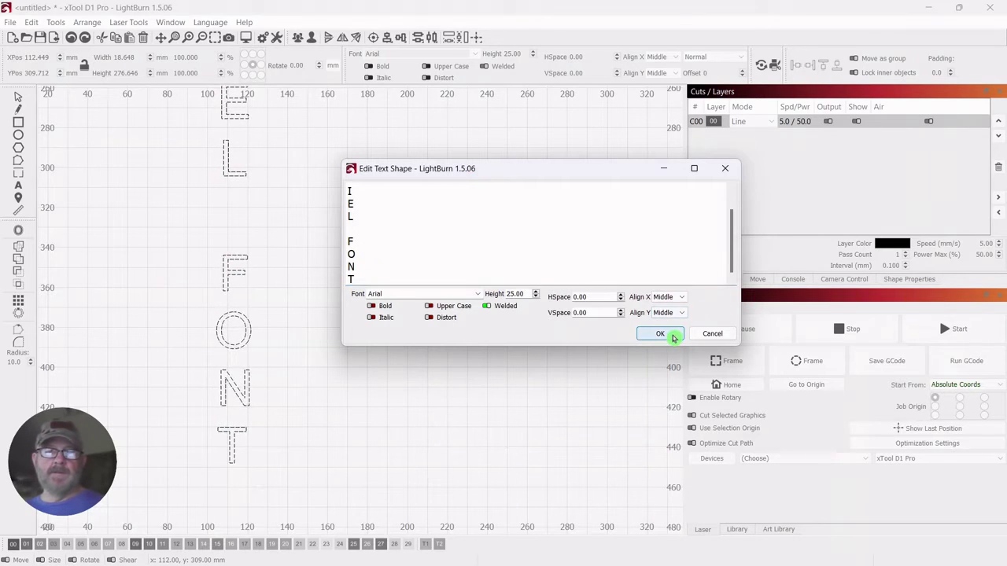
pyautogui.scroll(-2, 346, 227)
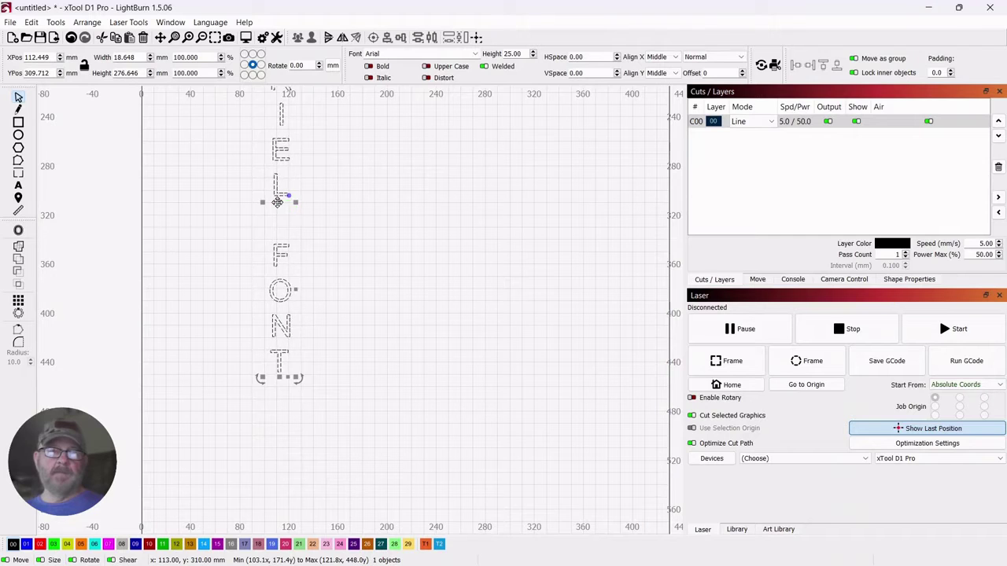
pyautogui.moveTo(282, 212); pyautogui.dragTo(340, 288)
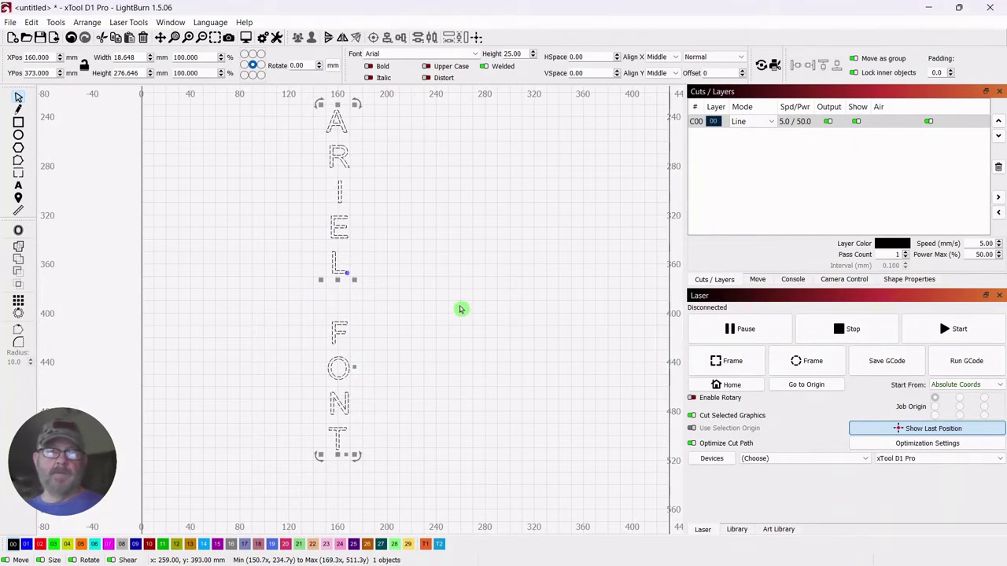
# Step: Set the ARIEL FONT text's VSpace to -22.50 and nudge the column right to about X 175, Y 371
pyautogui.rightClick(340, 279)
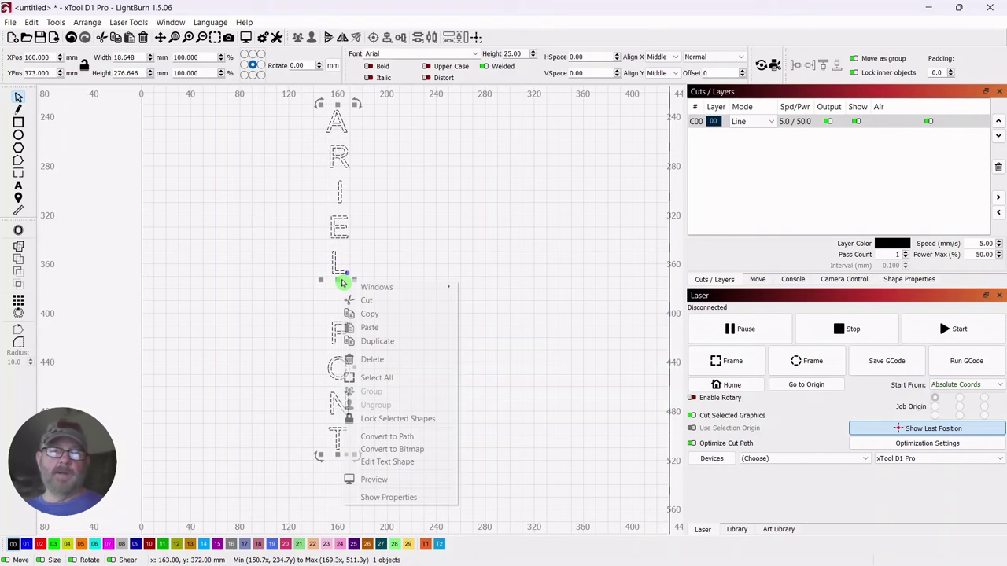
pyautogui.click(399, 464)
pyautogui.moveTo(522, 199); pyautogui.dragTo(641, 176)
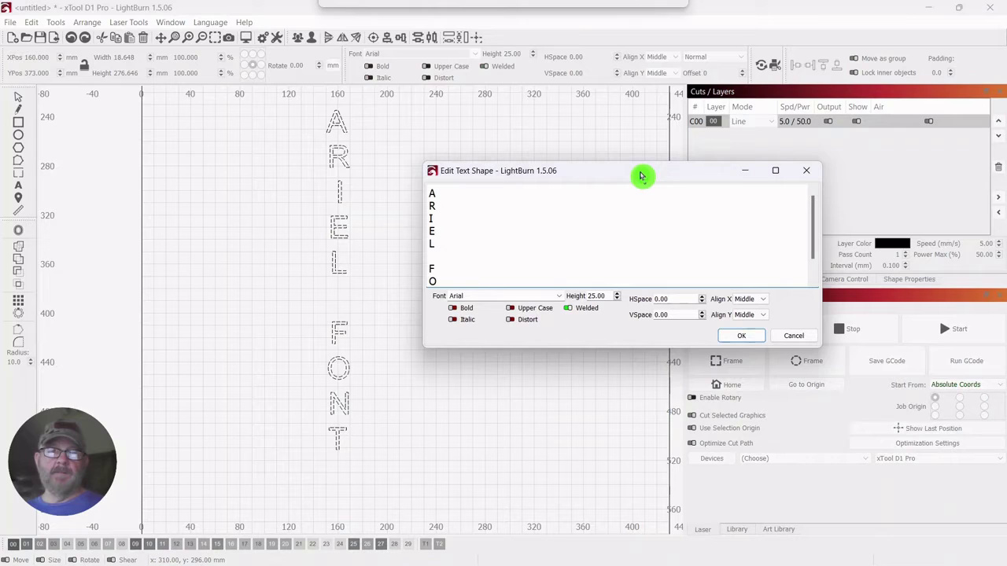
pyautogui.click(702, 319)
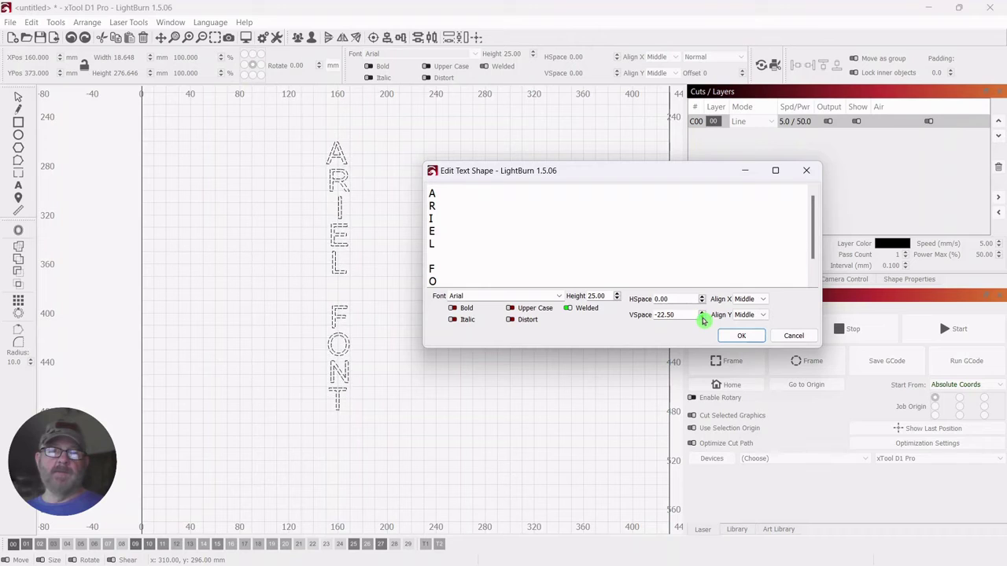
pyautogui.click(741, 336)
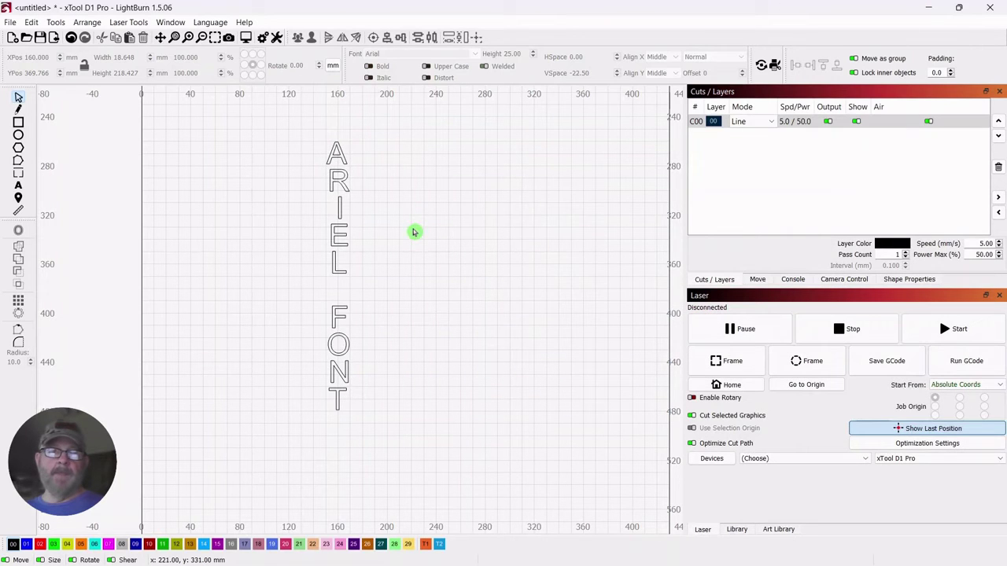
pyautogui.click(343, 252)
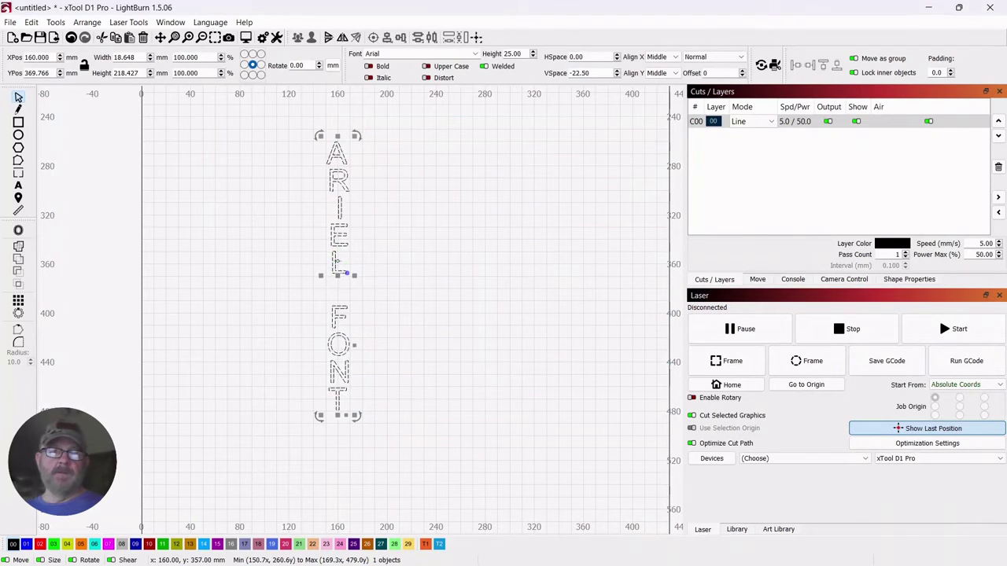
pyautogui.moveTo(336, 270); pyautogui.dragTo(358, 282)
pyautogui.click(418, 292)
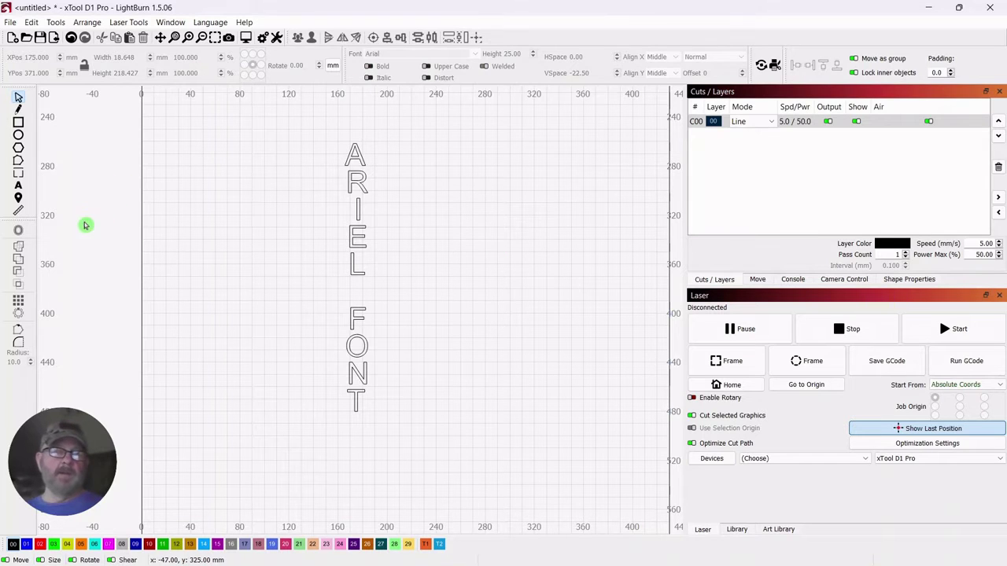
# Step: Drop a vertical guide along the ARIEL FONT column and assign the text to red Fill layer C02
pyautogui.moveTo(41, 240); pyautogui.dragTo(344, 243)
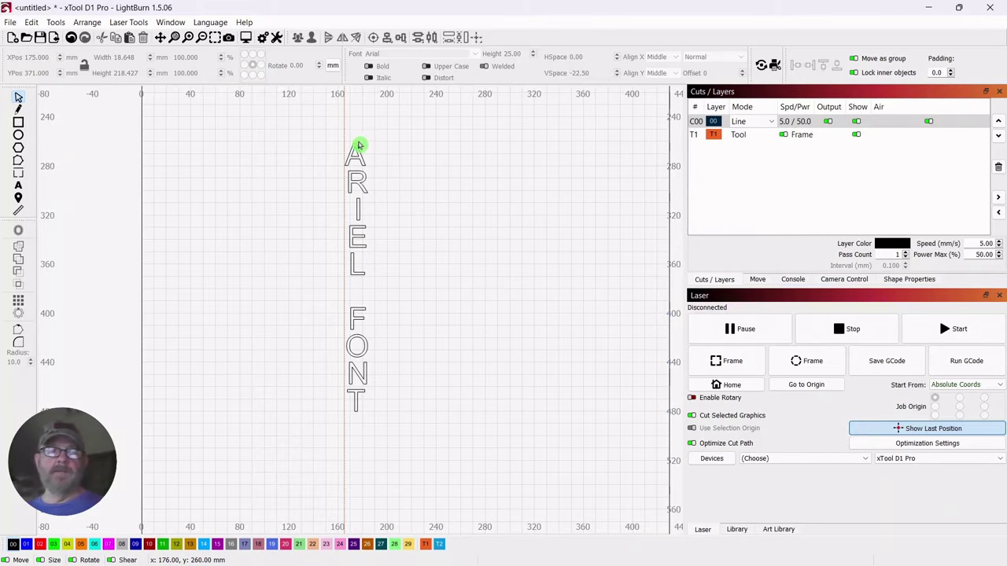
pyautogui.click(360, 202)
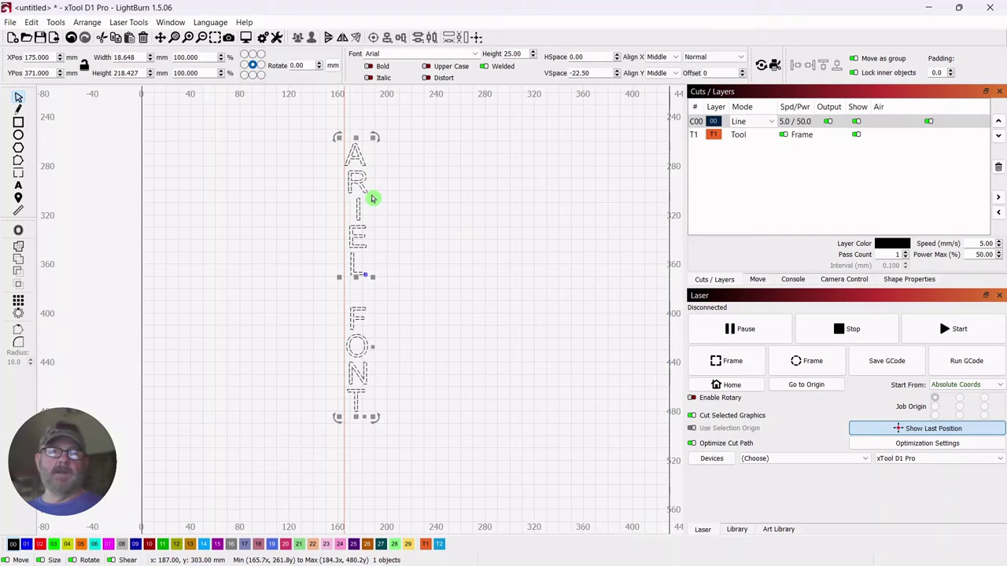
pyautogui.click(39, 544)
pyautogui.click(449, 325)
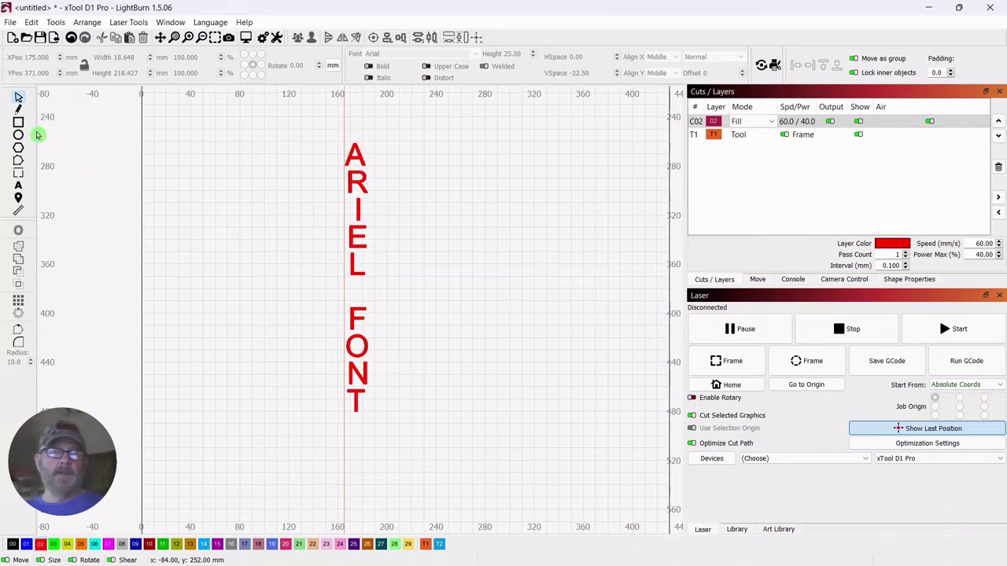
# Step: Create a Calibri letter 'C' right of the red column on green layer 03
pyautogui.click(19, 188)
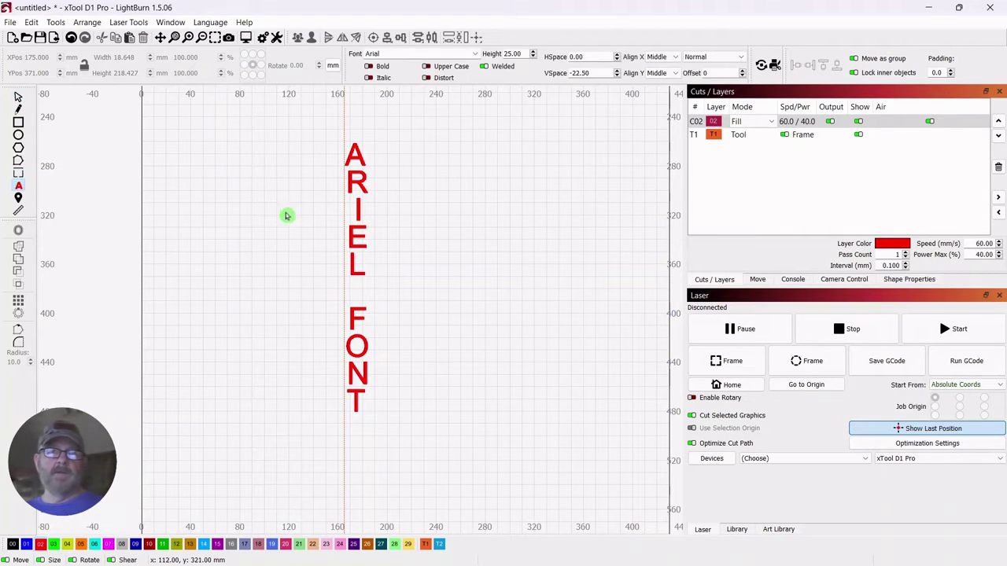
pyautogui.click(416, 156)
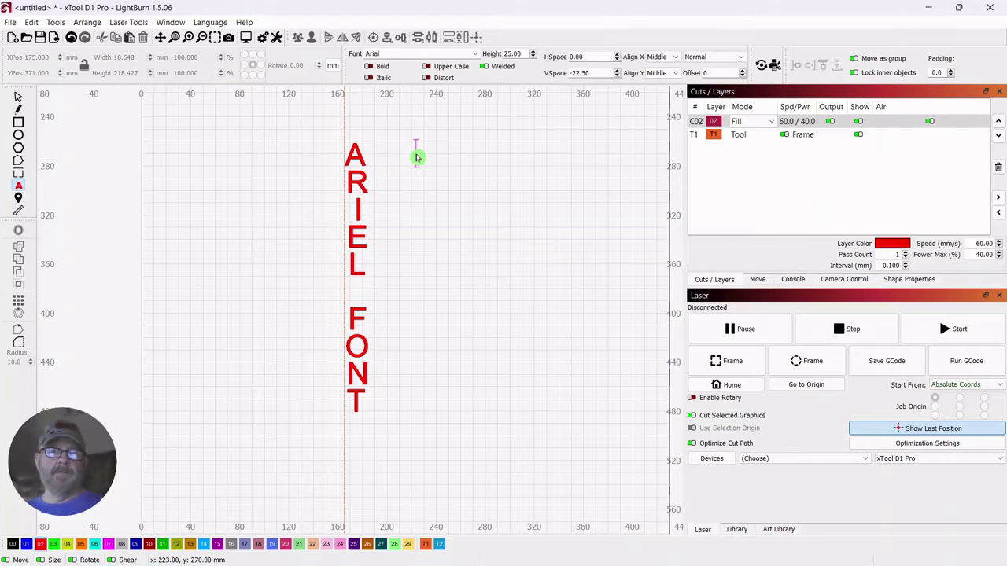
pyautogui.click(475, 55)
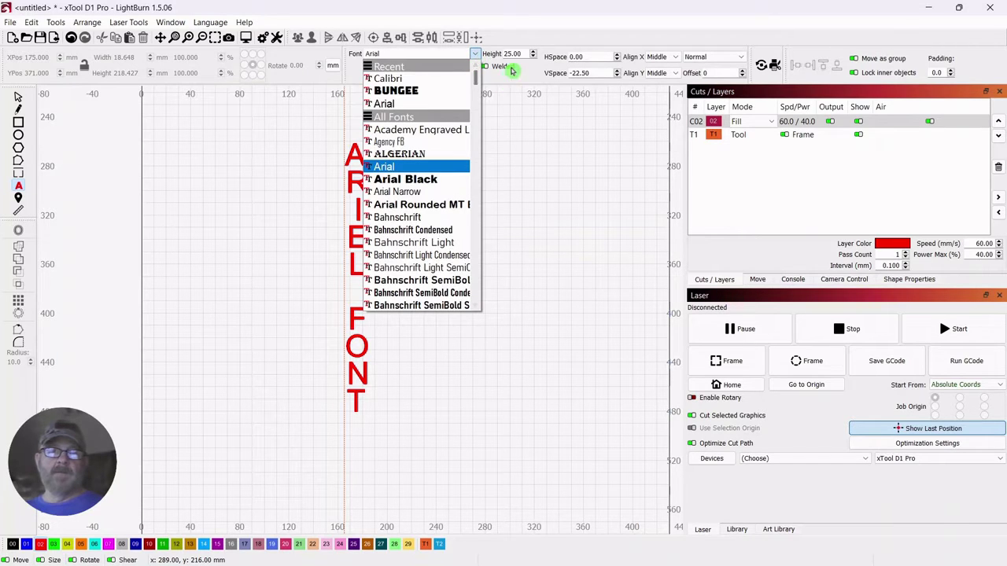
pyautogui.click(403, 78)
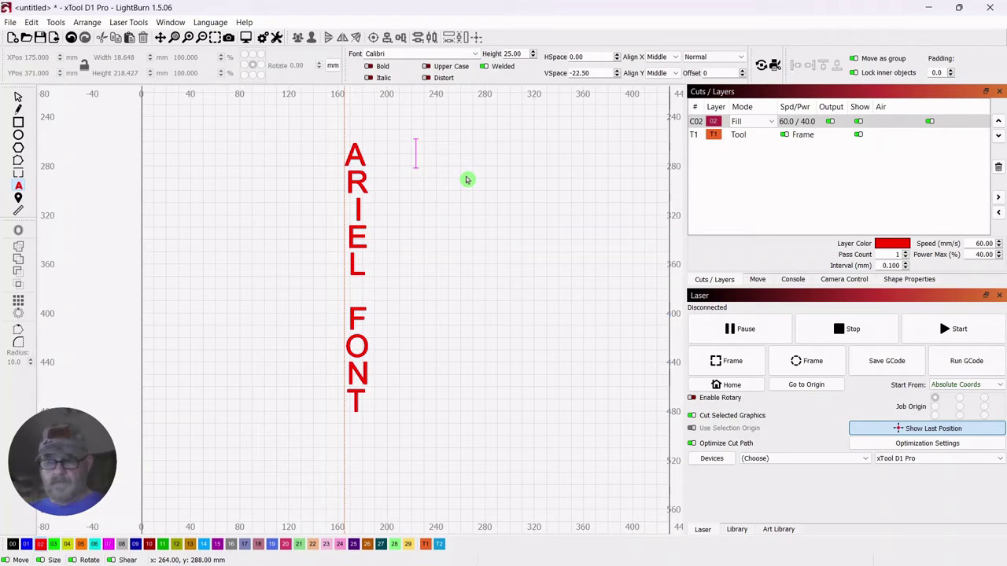
pyautogui.write('C')
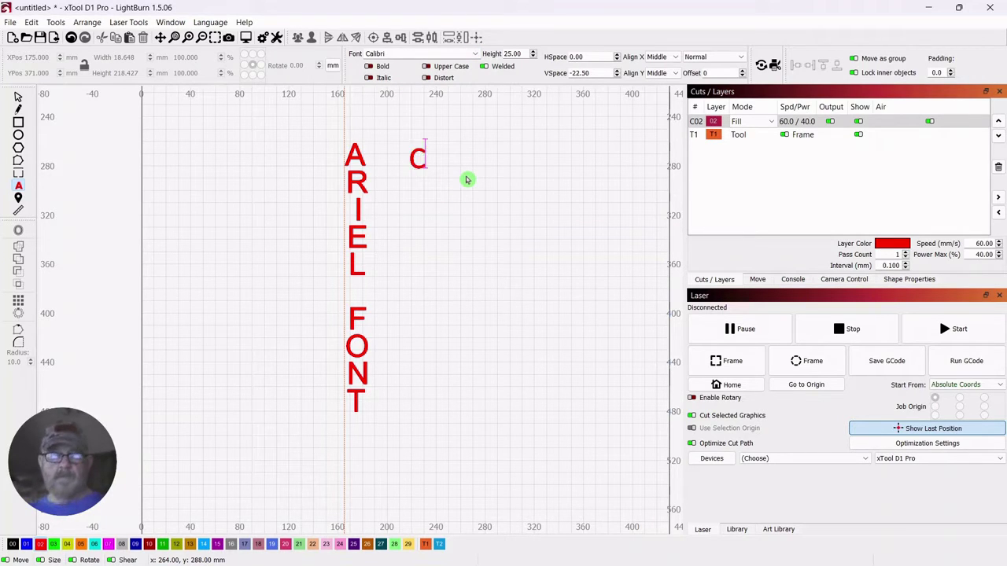
pyautogui.click(14, 100)
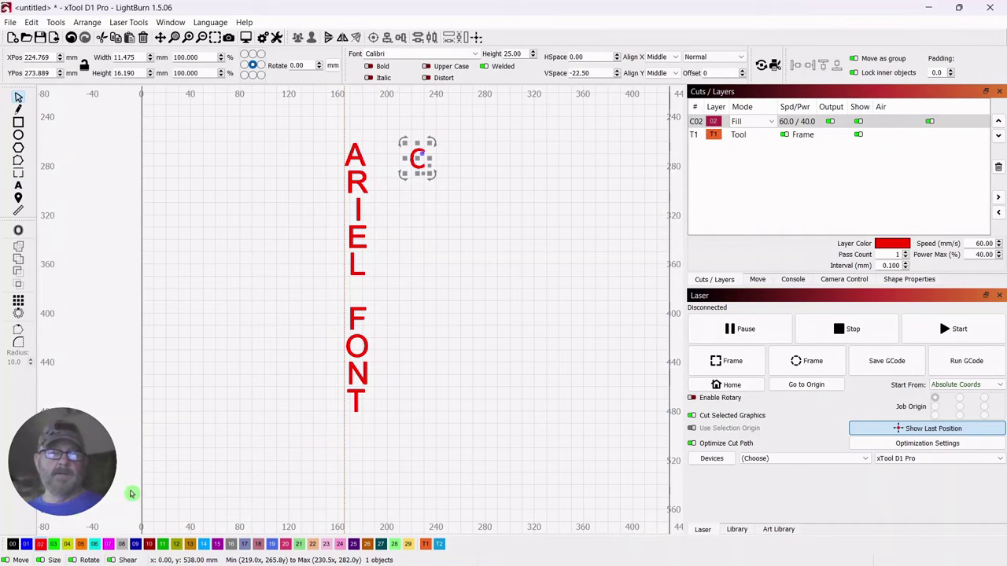
pyautogui.click(53, 544)
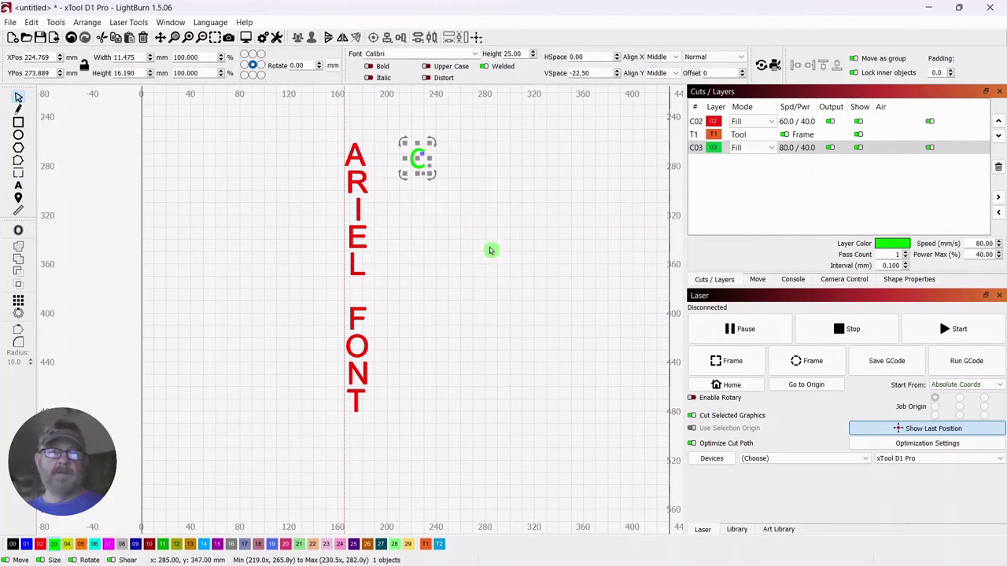
# Step: Edit the C text so it spells CALIBRI stacked one letter per line
pyautogui.rightClick(417, 160)
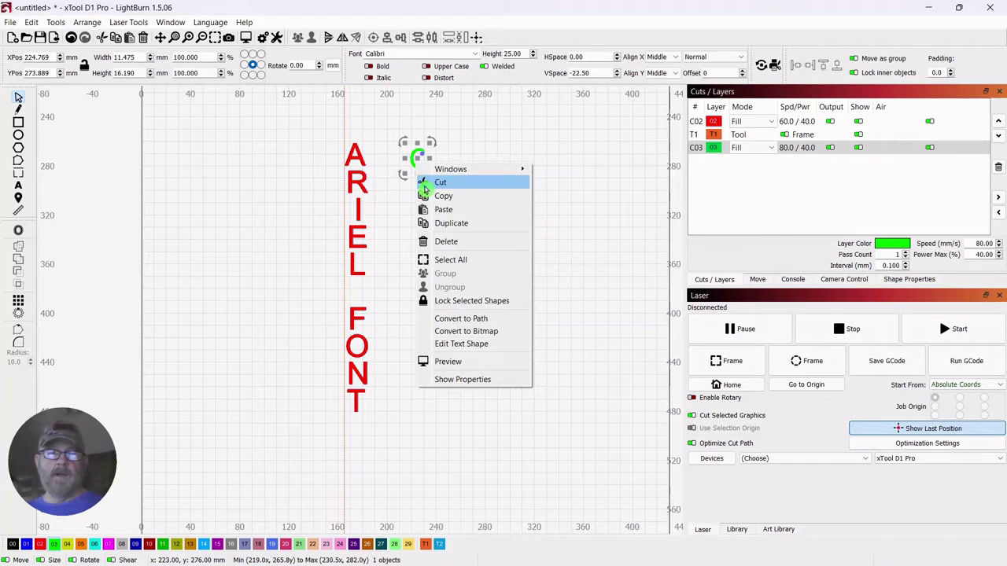
pyautogui.click(454, 345)
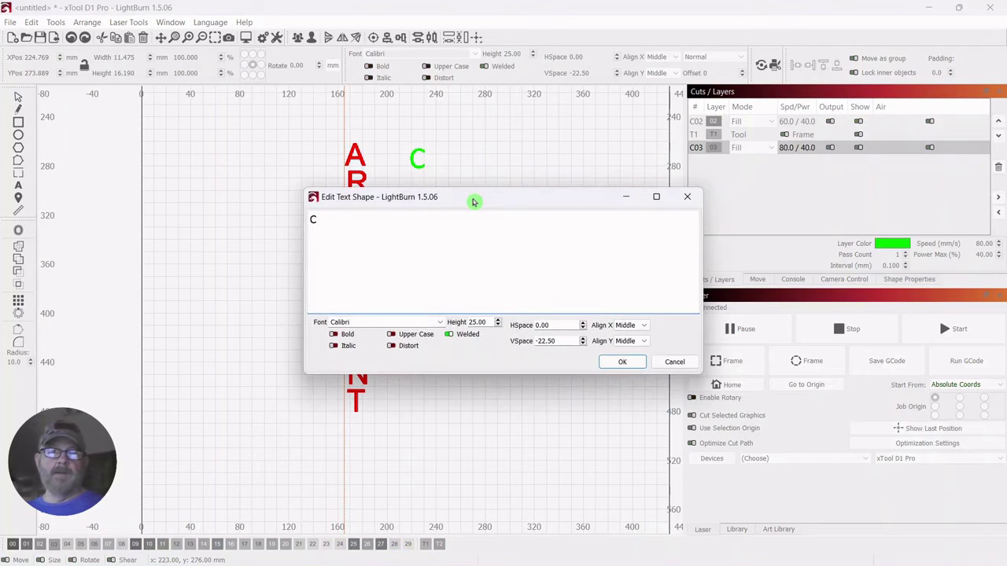
pyautogui.moveTo(472, 197); pyautogui.dragTo(671, 145)
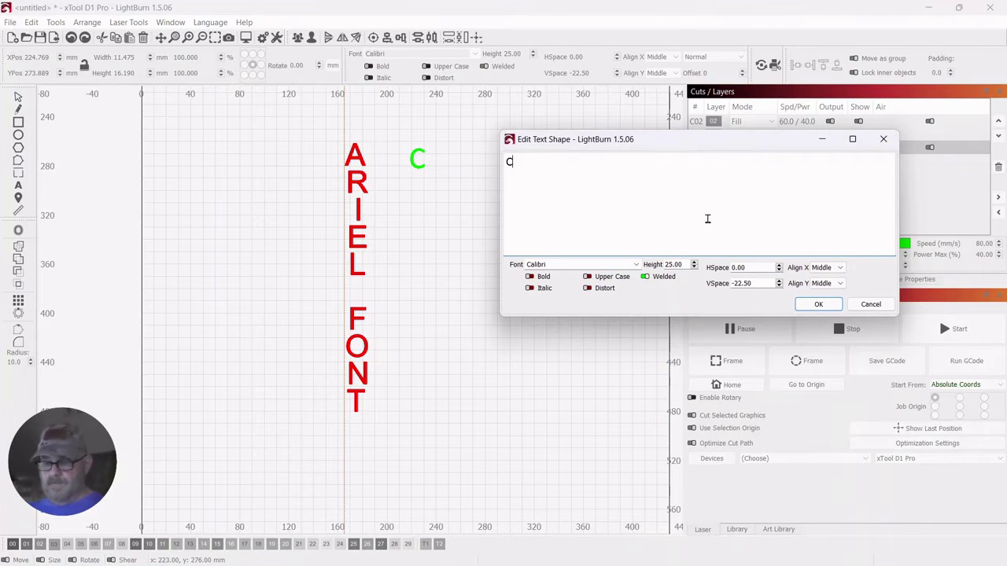
pyautogui.press('Return')
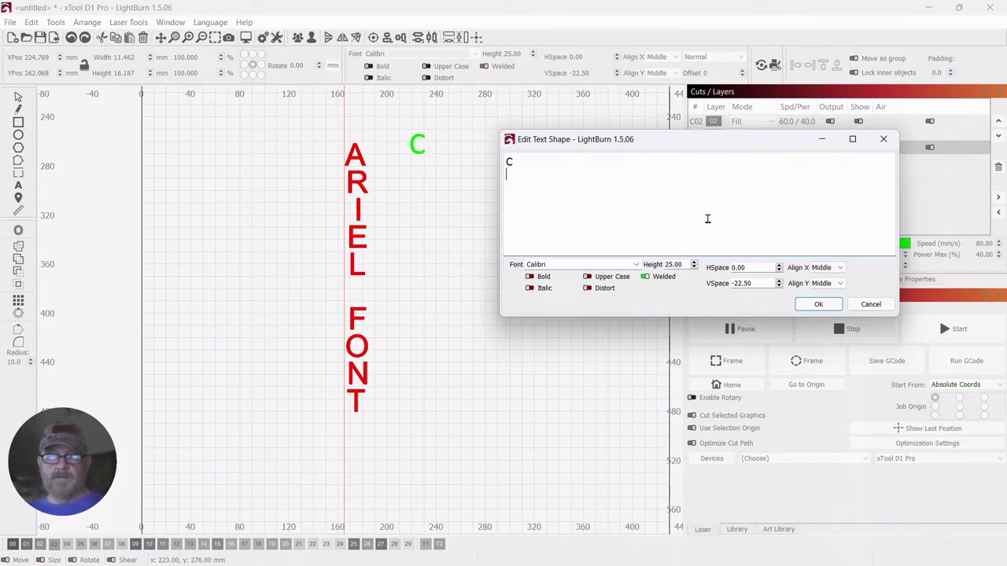
pyautogui.press('BackSpace')
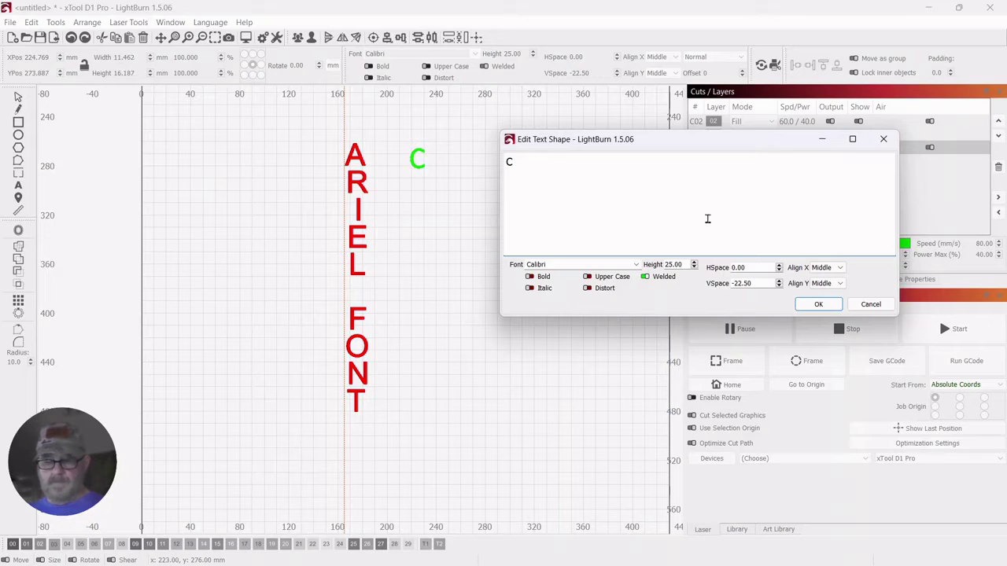
pyautogui.write('a')
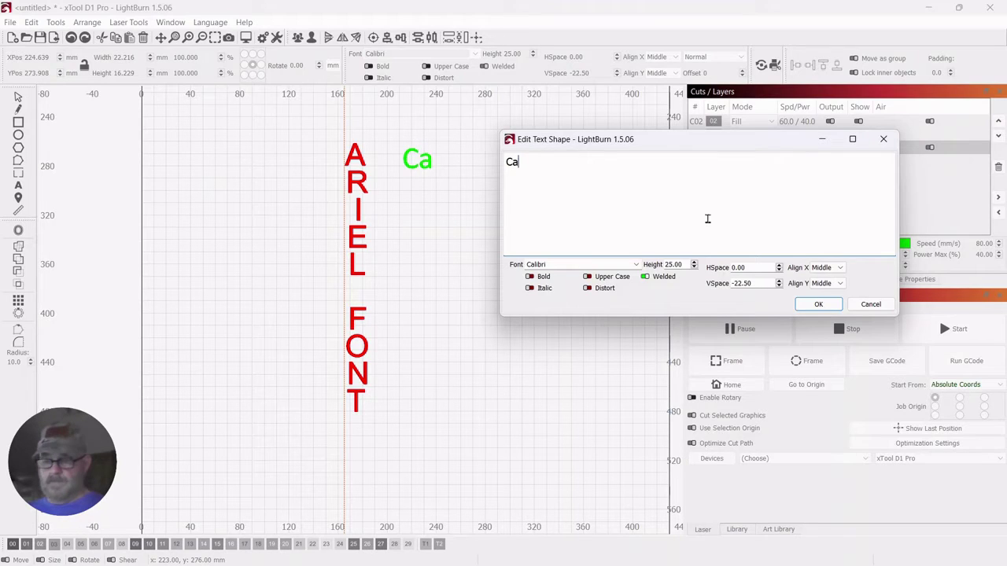
pyautogui.press('BackSpace')
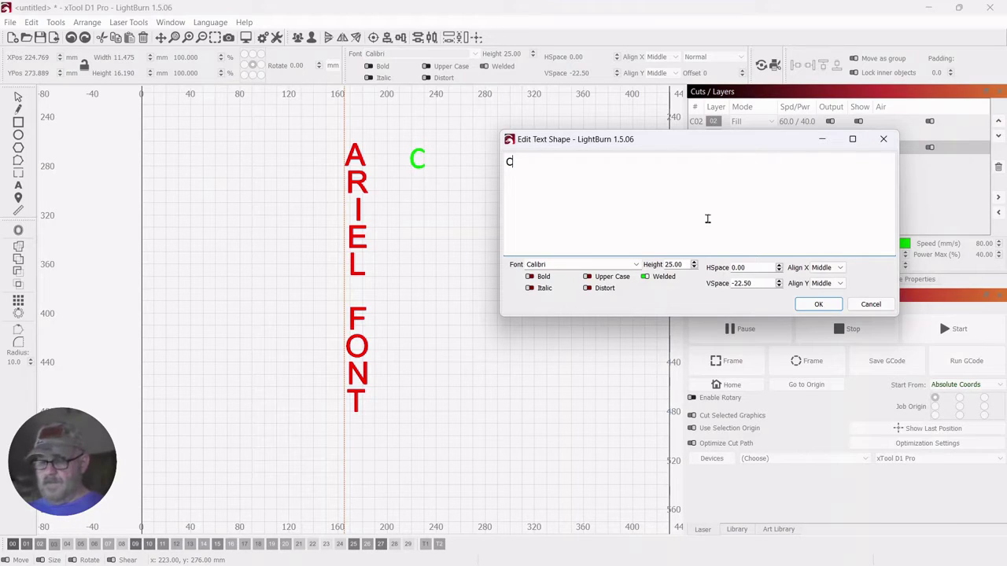
pyautogui.press('Return')
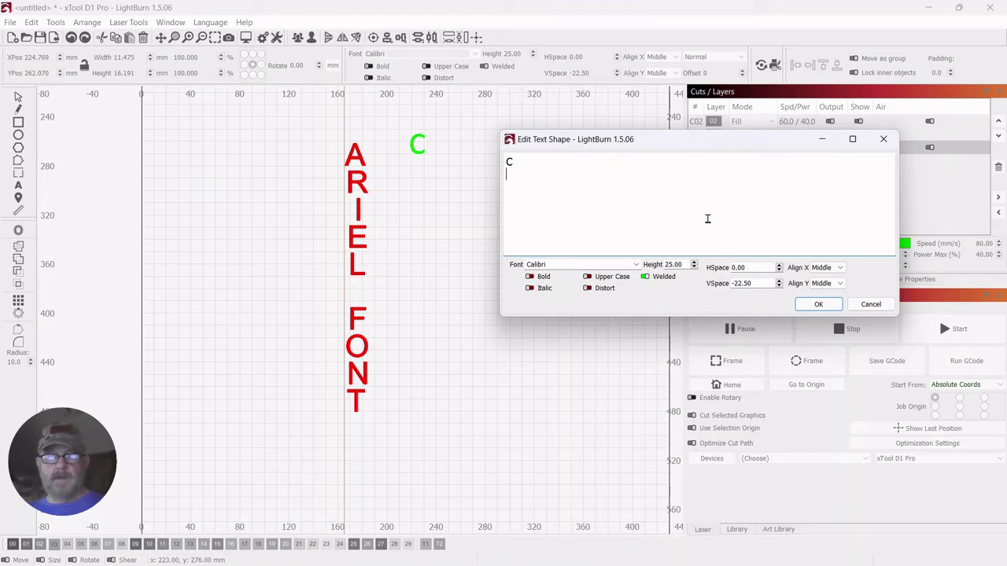
pyautogui.write('A')
pyautogui.press('Return')
pyautogui.write('L')
pyautogui.press('Return')
pyautogui.write('I')
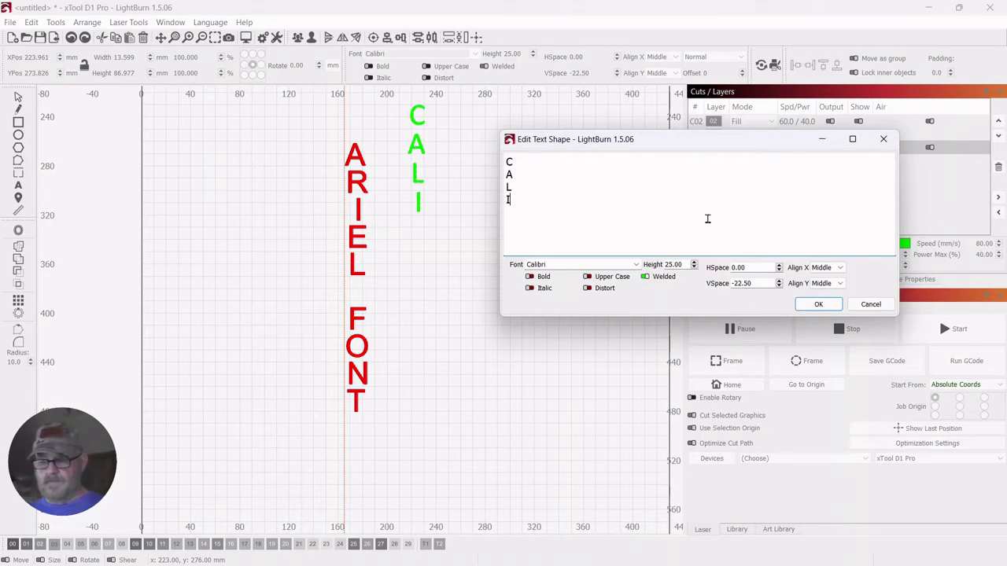
pyautogui.press('Return')
pyautogui.write('B')
pyautogui.press('Return')
pyautogui.write('R')
pyautogui.press('Return')
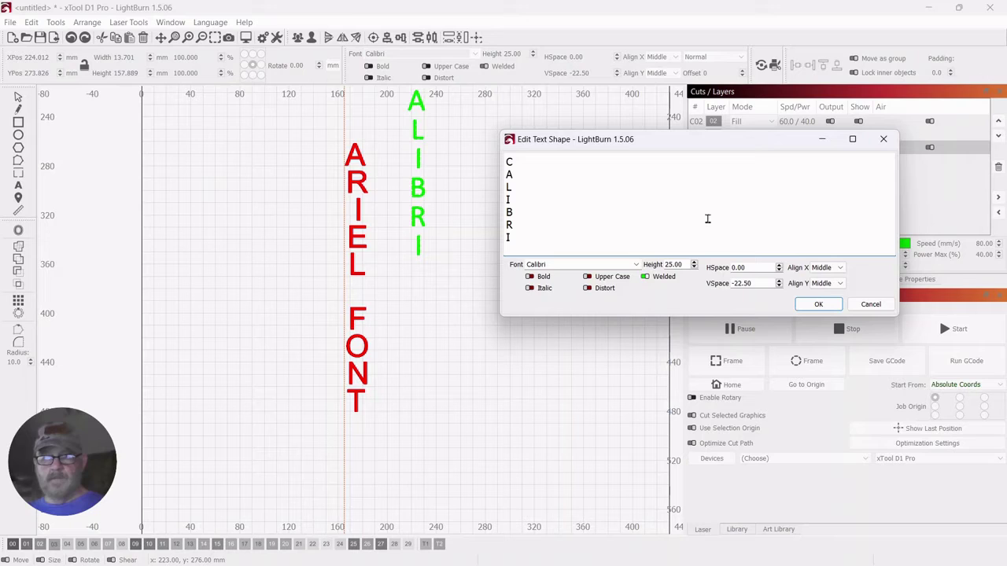
pyautogui.write('I')
# Step: Add a blank line and stack FONT below CALIBRI
pyautogui.press('Return')
pyautogui.press('Return')
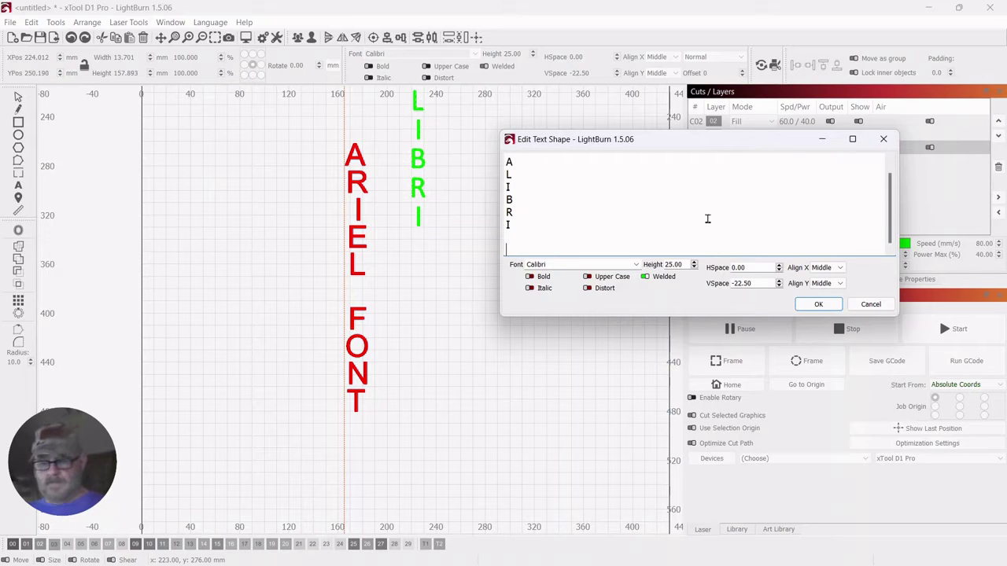
pyautogui.write('F')
pyautogui.press('Return')
pyautogui.write('O')
pyautogui.press('Return')
pyautogui.write('N')
pyautogui.press('Return')
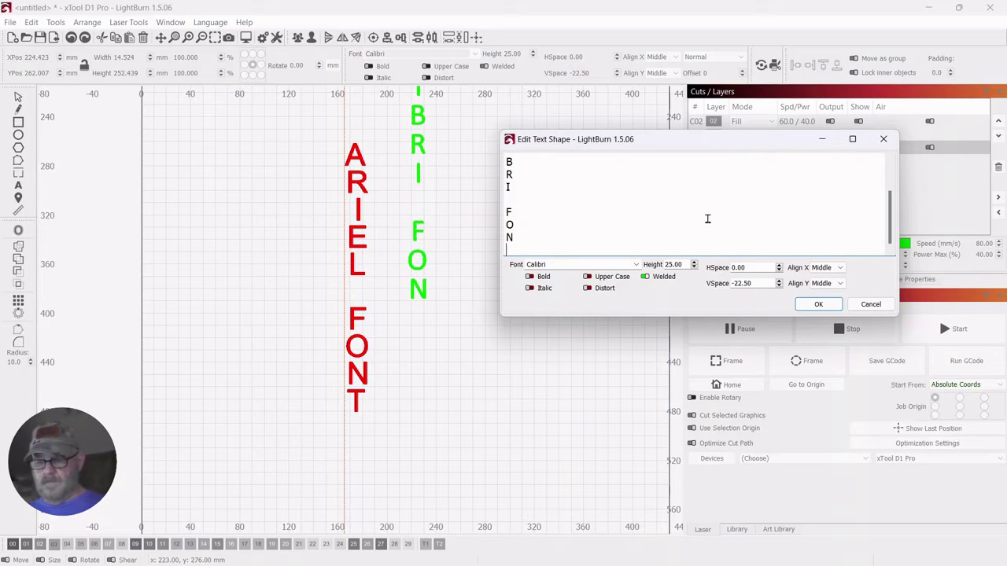
pyautogui.write('T')
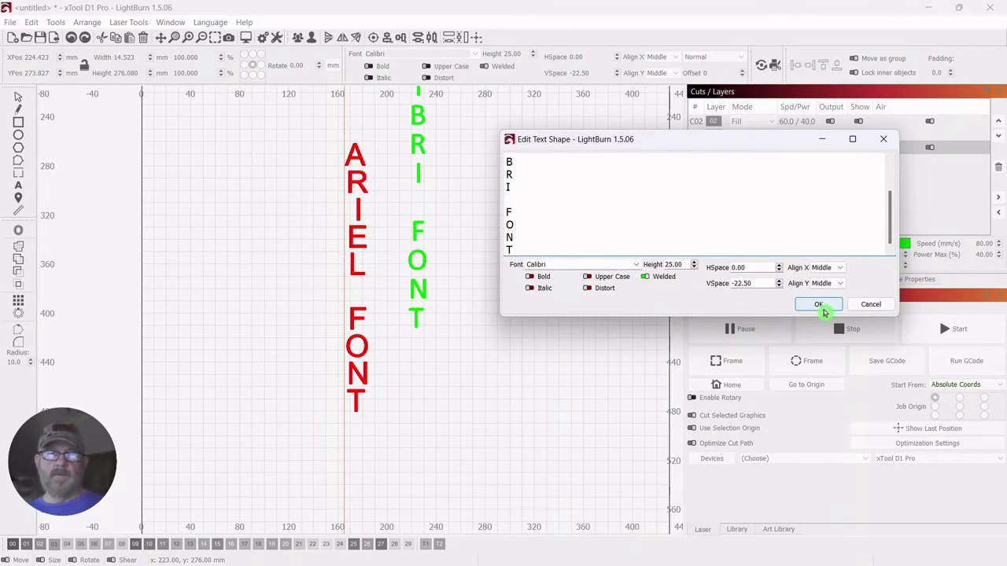
# Step: Apply the CALIBRI FONT text and lower the green column fully onto the page
pyautogui.click(818, 306)
pyautogui.moveTo(419, 159); pyautogui.dragTo(423, 295)
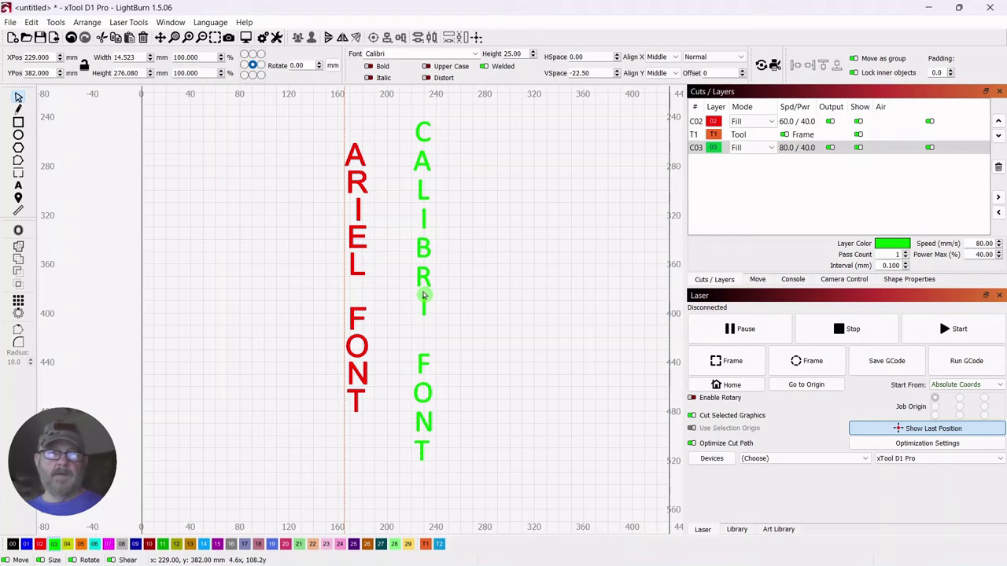
pyautogui.rightClick(422, 293)
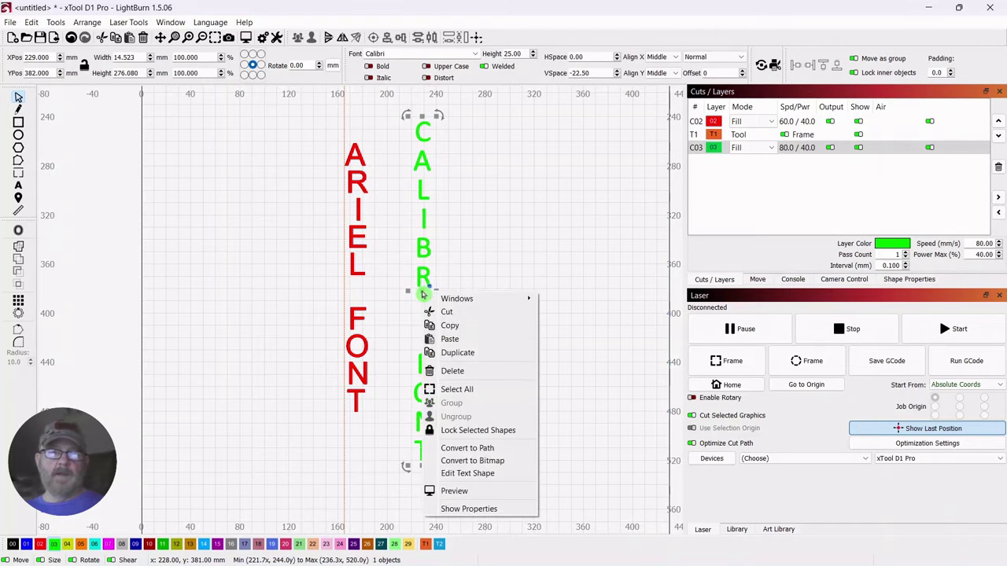
pyautogui.click(472, 473)
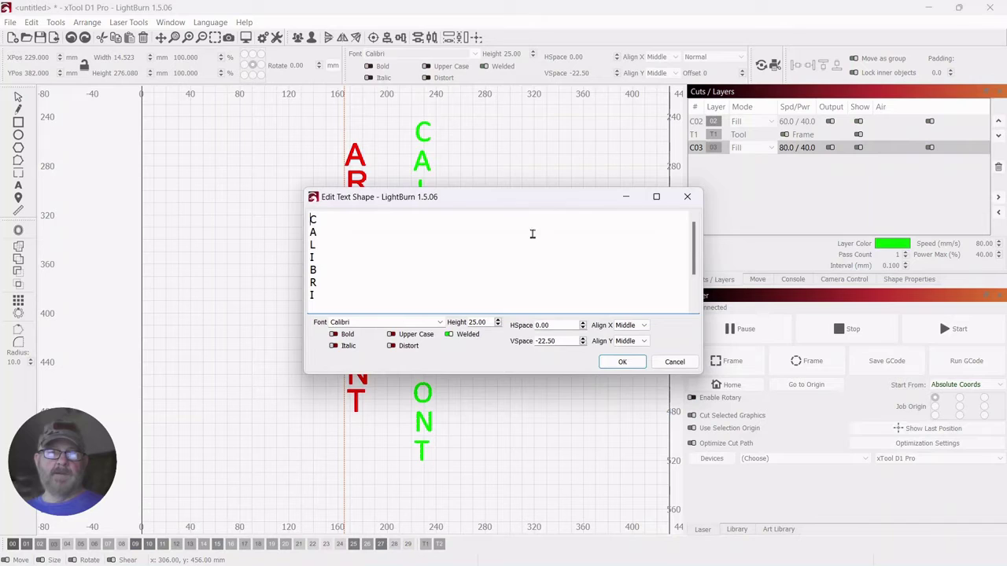
pyautogui.moveTo(483, 197); pyautogui.dragTo(716, 167)
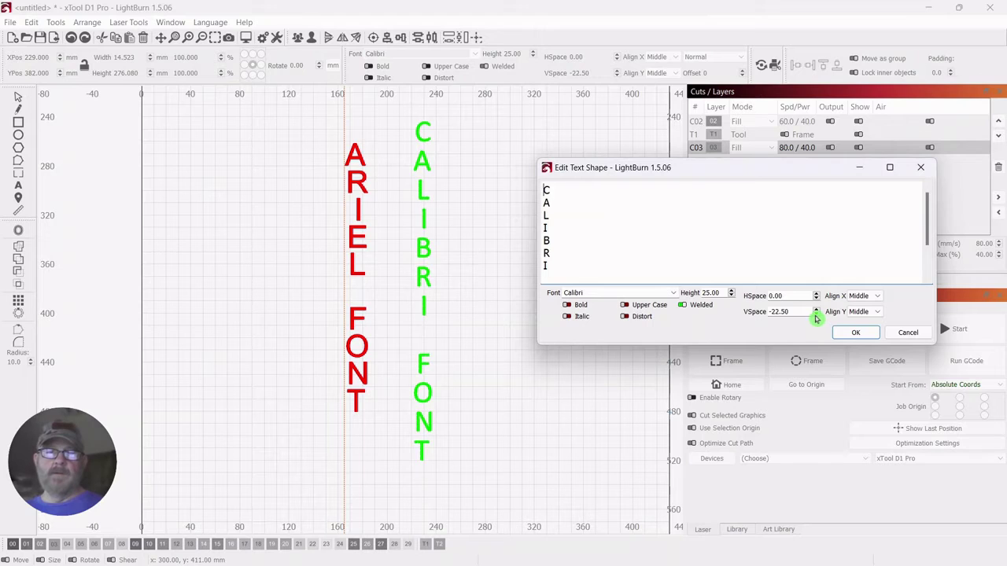
# Step: Set the CALIBRI FONT VSpace to -30.00, about 250.9 mm tall, and reselect the column
pyautogui.click(817, 316)
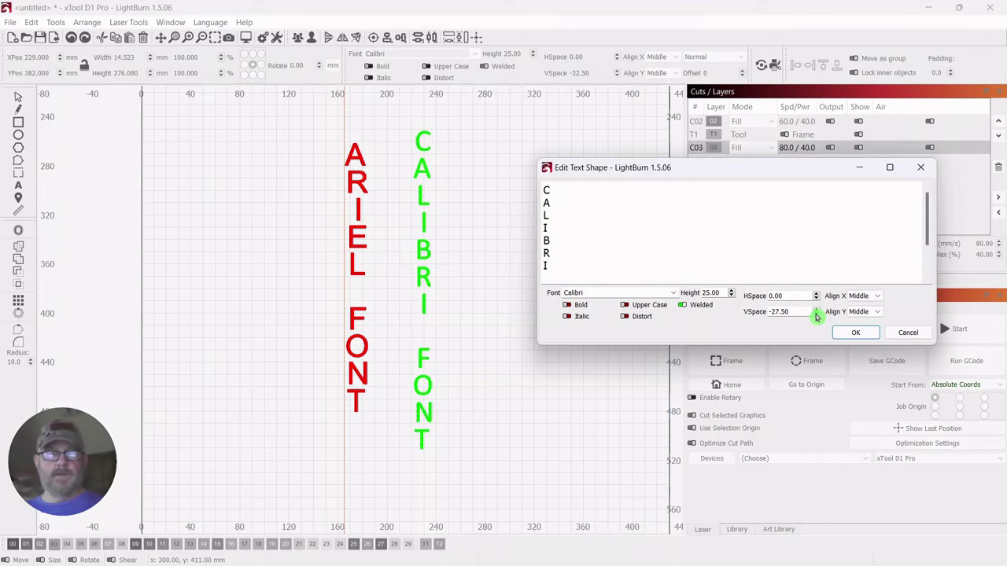
pyautogui.click(816, 316)
pyautogui.click(816, 316)
pyautogui.click(815, 316)
pyautogui.click(816, 315)
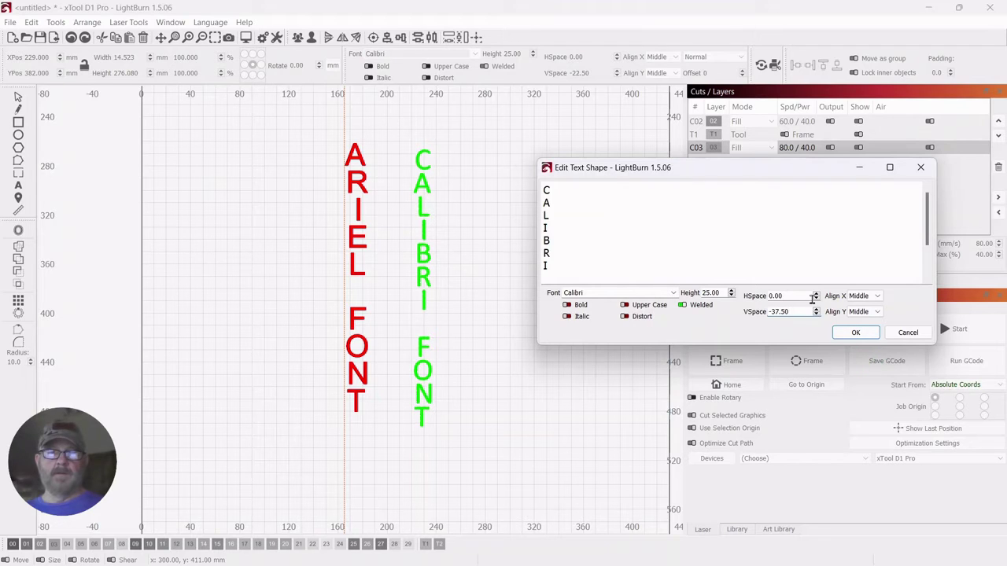
pyautogui.click(816, 310)
pyautogui.click(817, 310)
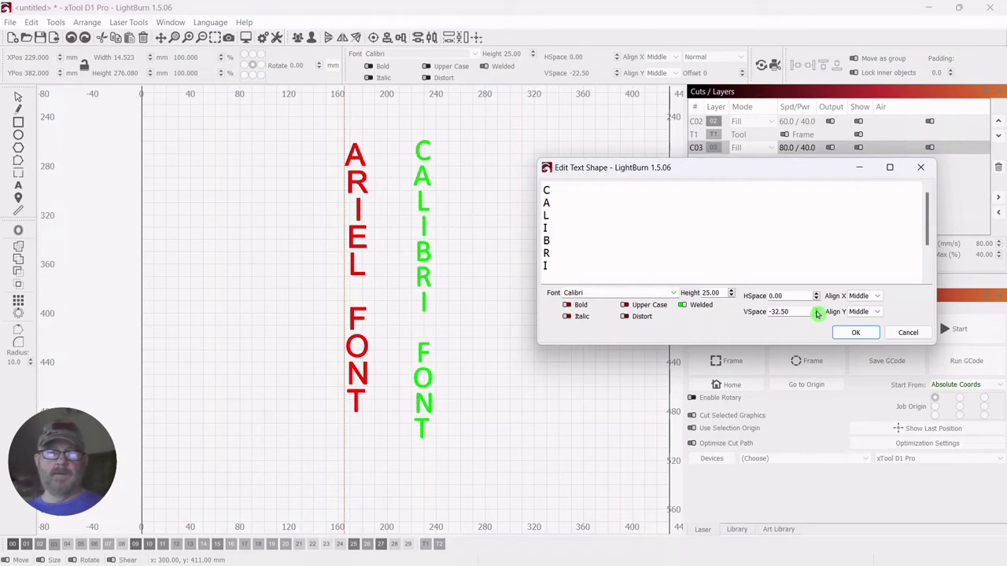
pyautogui.click(849, 333)
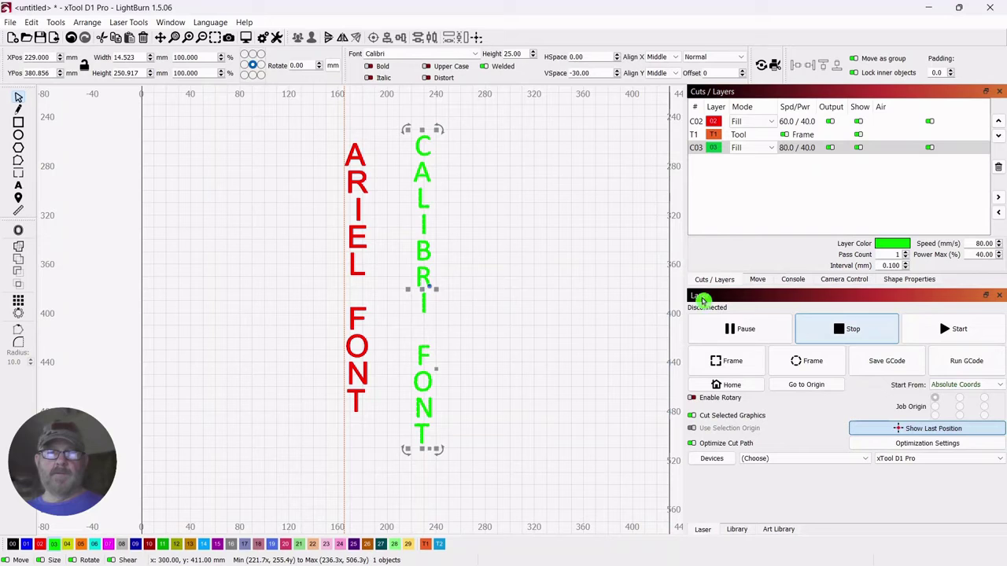
pyautogui.click(510, 176)
pyautogui.moveTo(472, 128); pyautogui.dragTo(410, 225)
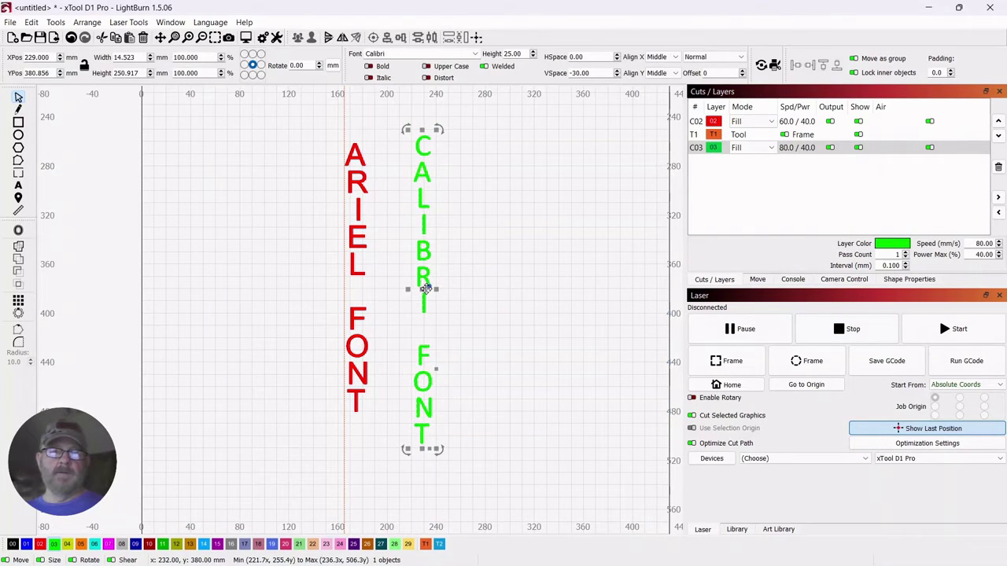
# Step: Nudge the CALIBRI FONT column down to sit level with the ARIEL FONT column
pyautogui.moveTo(425, 289); pyautogui.dragTo(423, 299)
pyautogui.click(451, 283)
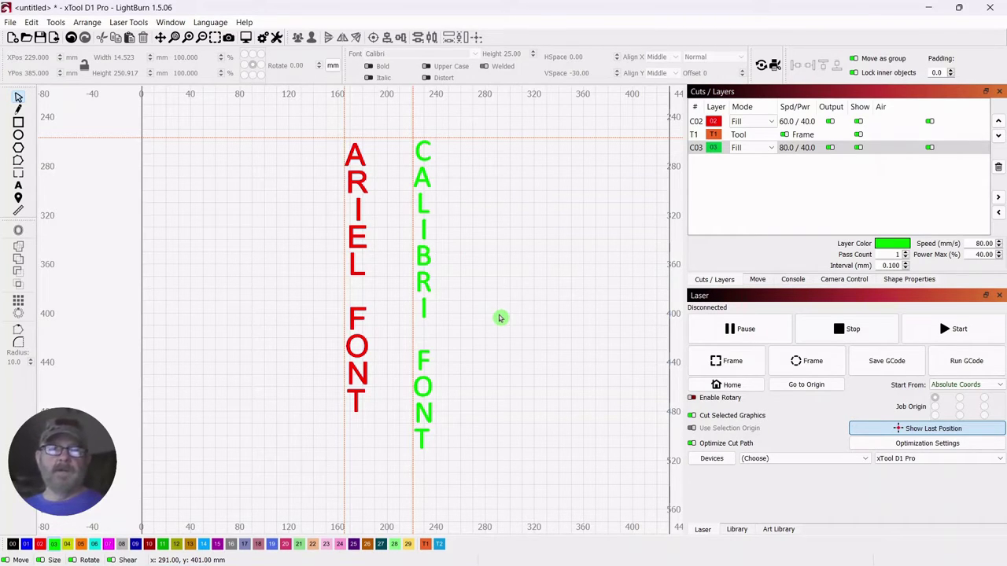
pyautogui.moveTo(520, 269); pyautogui.dragTo(498, 276)
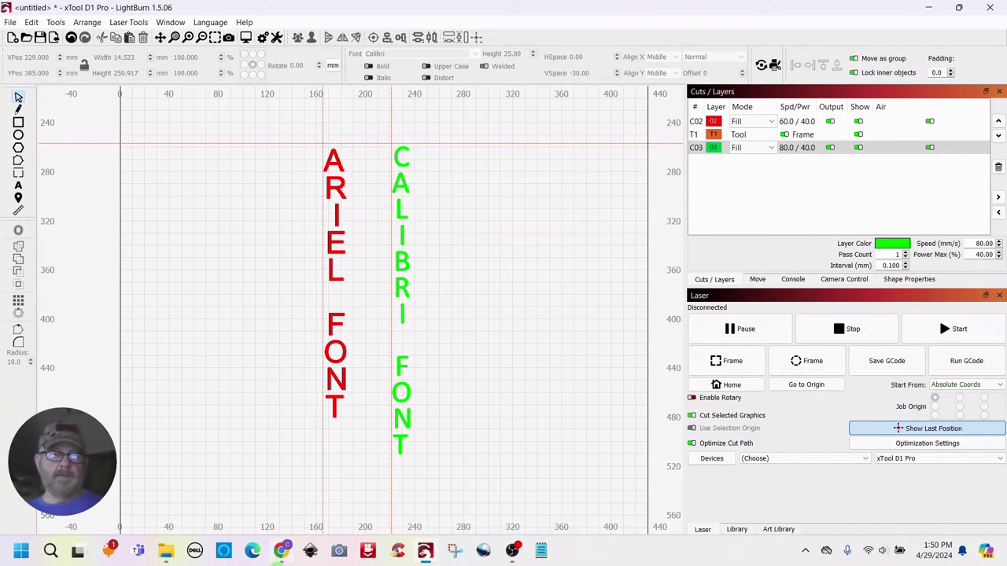
# Step: Switch to Chrome showing the Bungee fonts page at djr.com/bungee
pyautogui.click(283, 555)
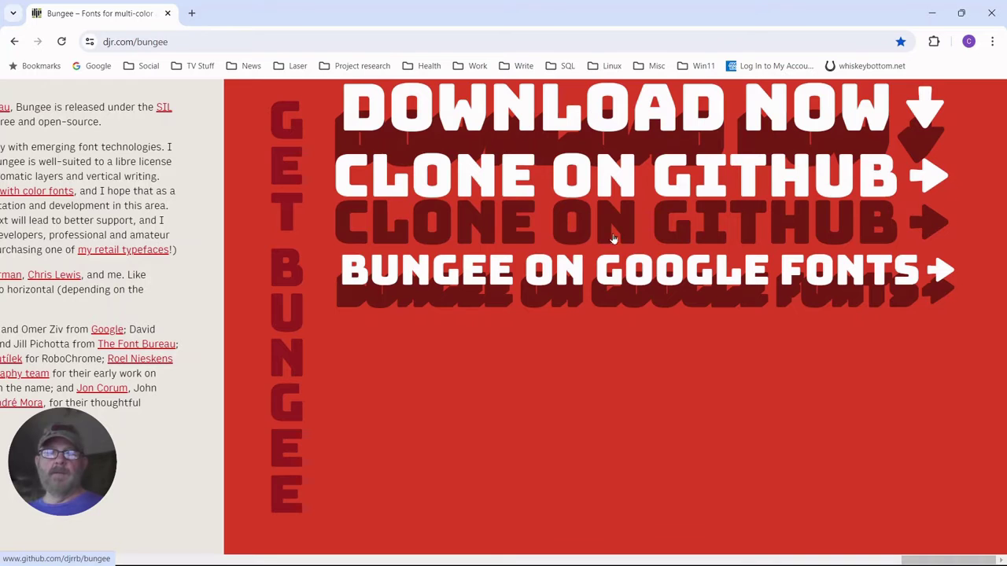
# Step: Minimize Chrome and open vertical_text_tutorial > Bungee-fonts > Bungee-fonts in File Explorer
pyautogui.click(931, 14)
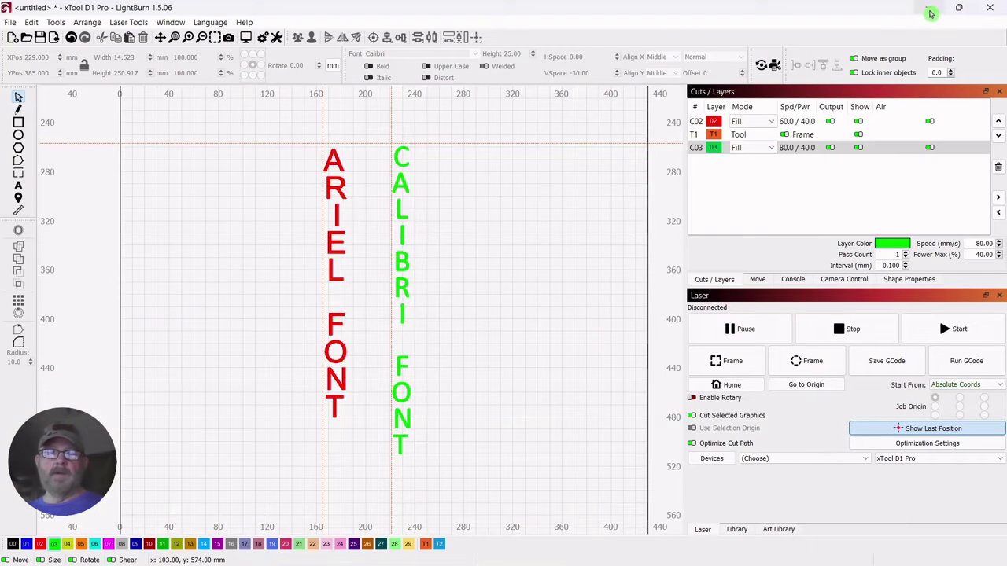
pyautogui.moveTo(225, 554)
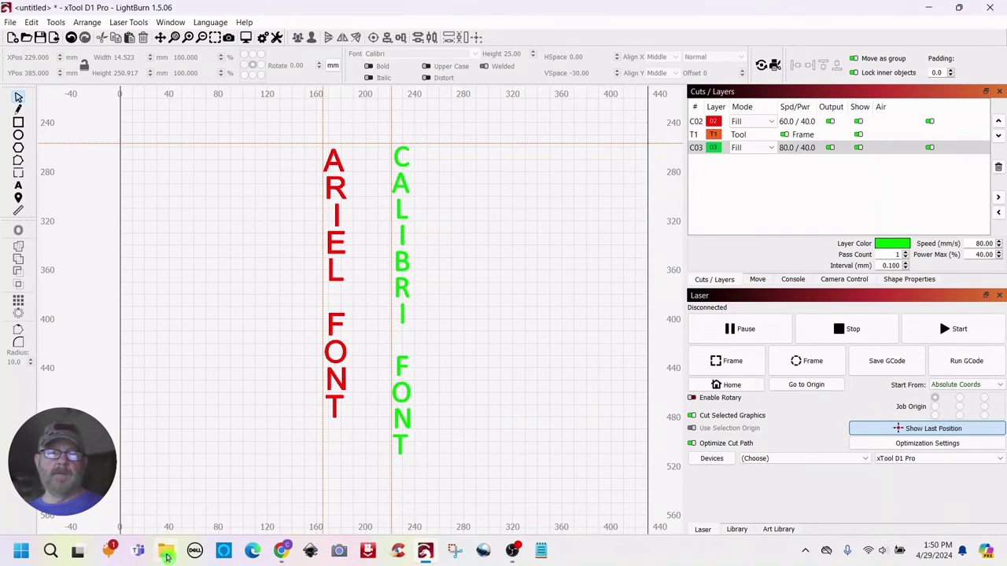
pyautogui.click(166, 555)
pyautogui.moveTo(530, 62); pyautogui.dragTo(679, 77)
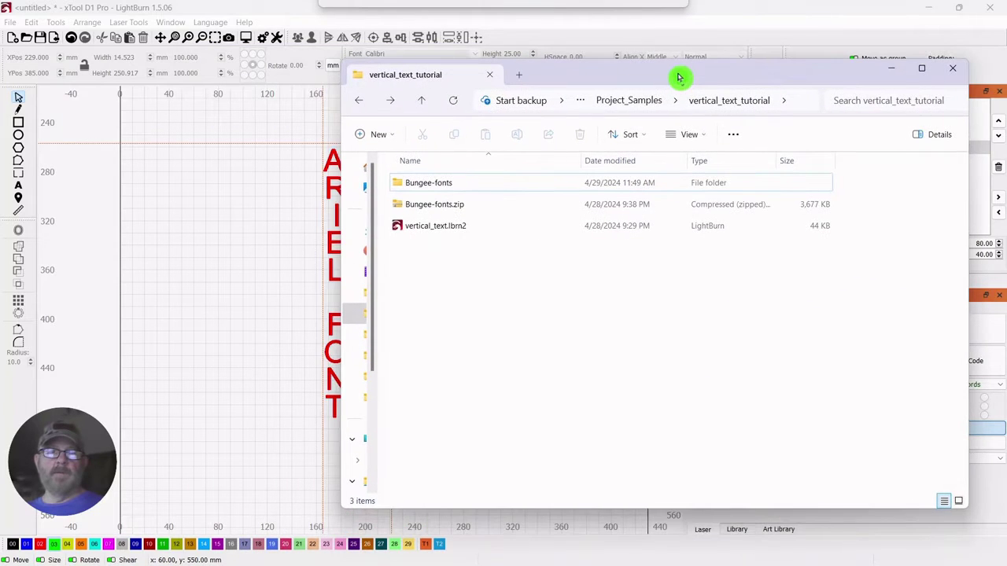
pyautogui.rightClick(447, 210)
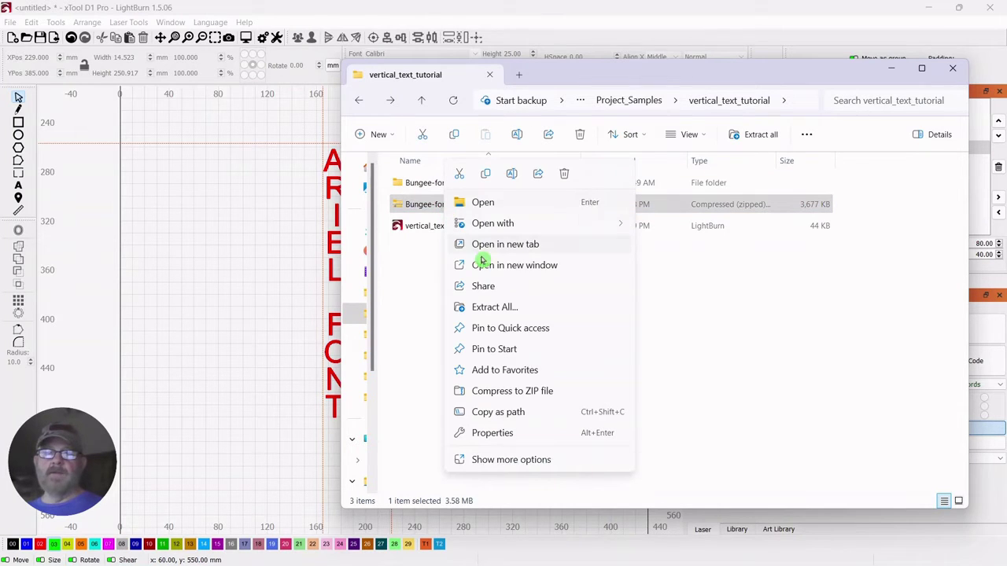
pyautogui.click(699, 335)
pyautogui.click(698, 336)
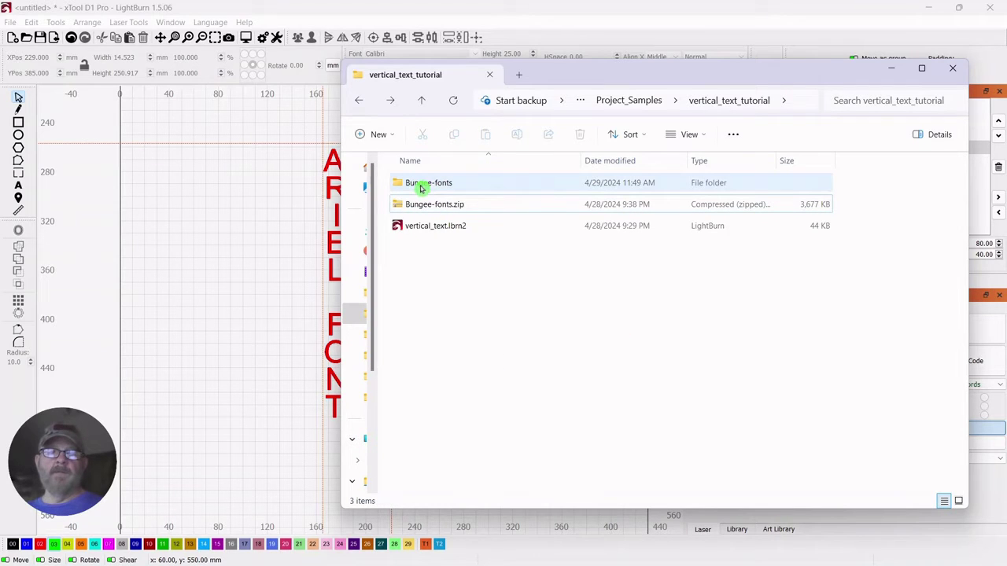
pyautogui.doubleClick(423, 190)
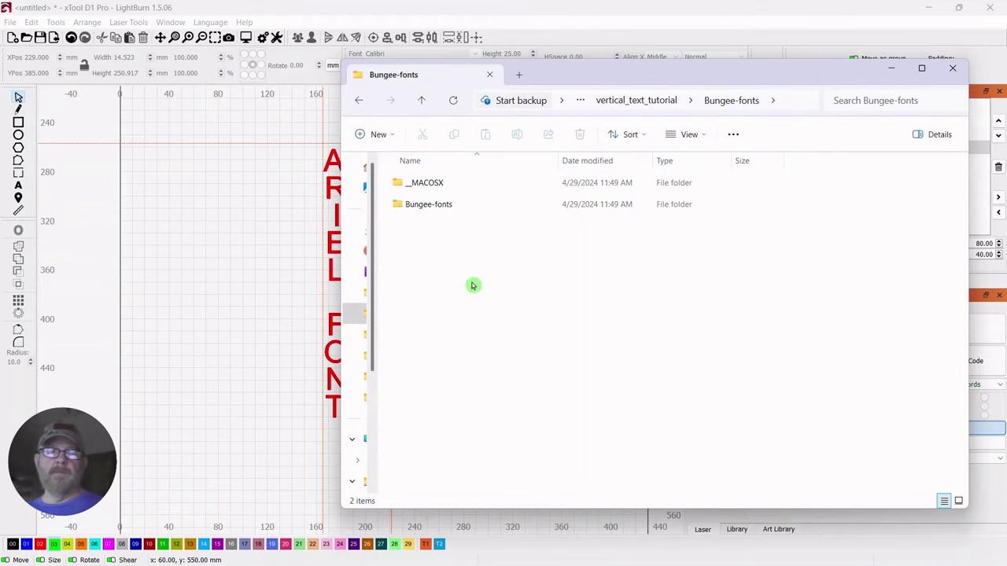
pyautogui.doubleClick(417, 206)
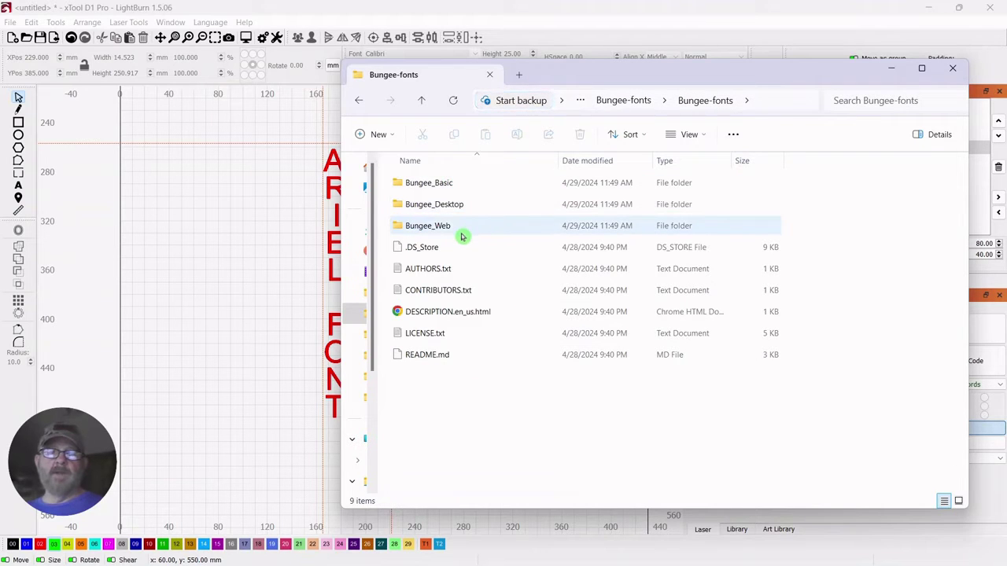
# Step: Open Bungee_Basic, view Bungee-Regular.ttf's Install option without installing, then minimize File Explorer
pyautogui.doubleClick(421, 192)
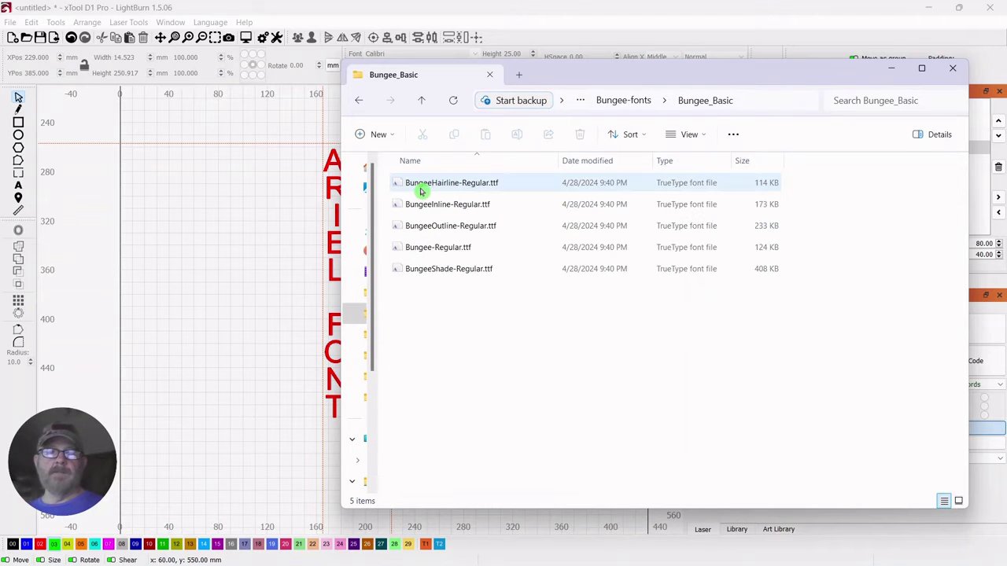
pyautogui.rightClick(429, 253)
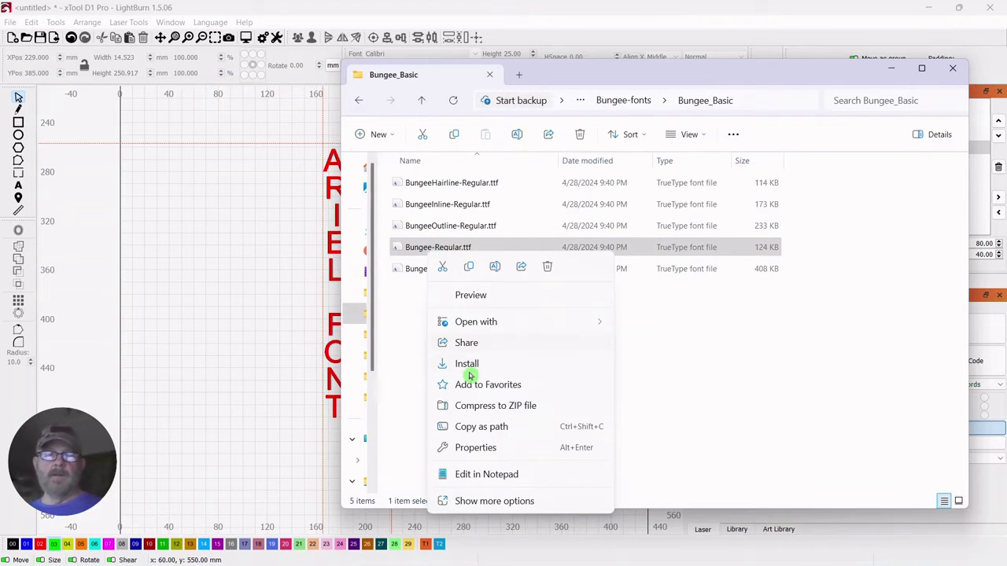
pyautogui.click(694, 355)
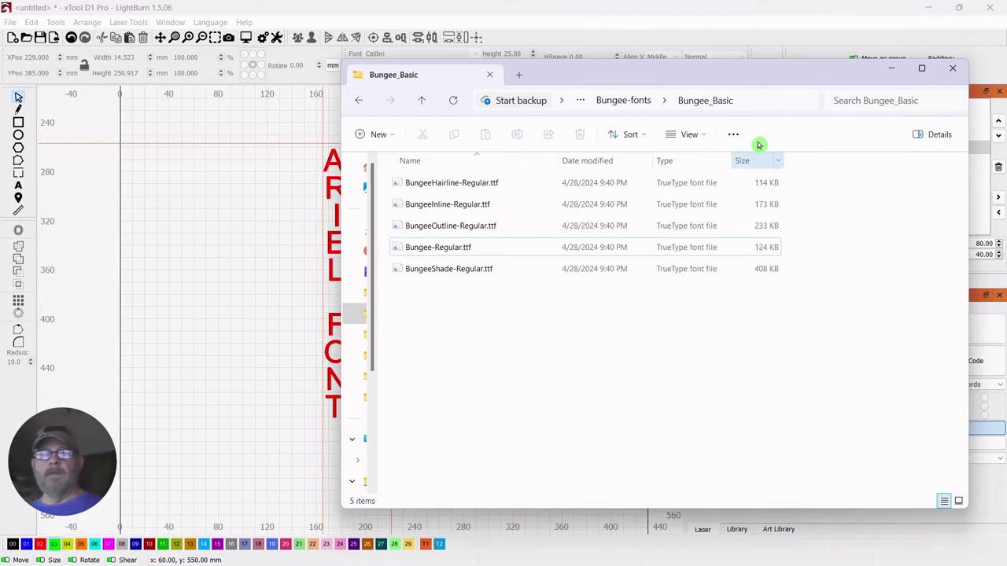
pyautogui.click(894, 70)
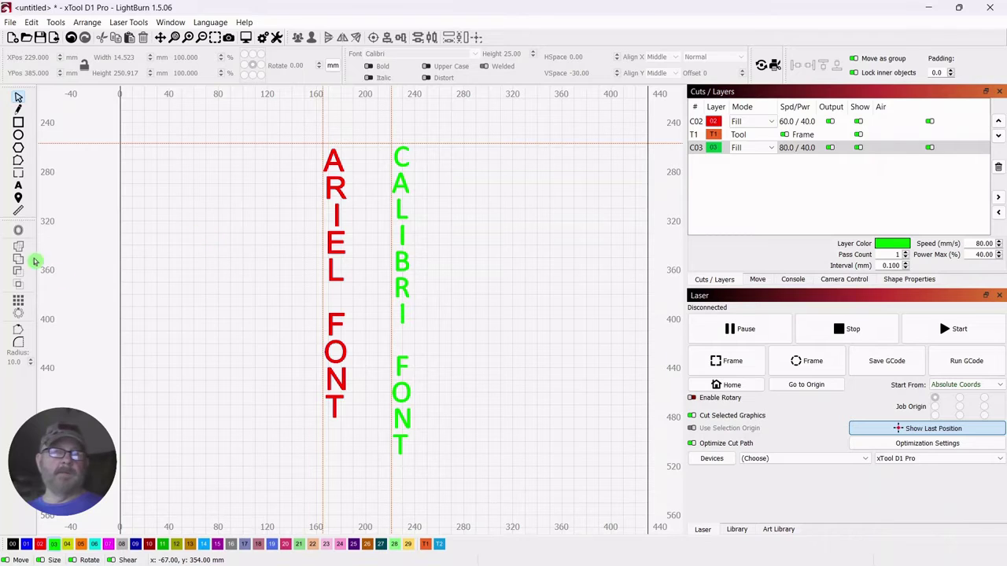
# Step: Create a letter B in the Bungee font to the right of the CALIBRI column
pyautogui.click(19, 187)
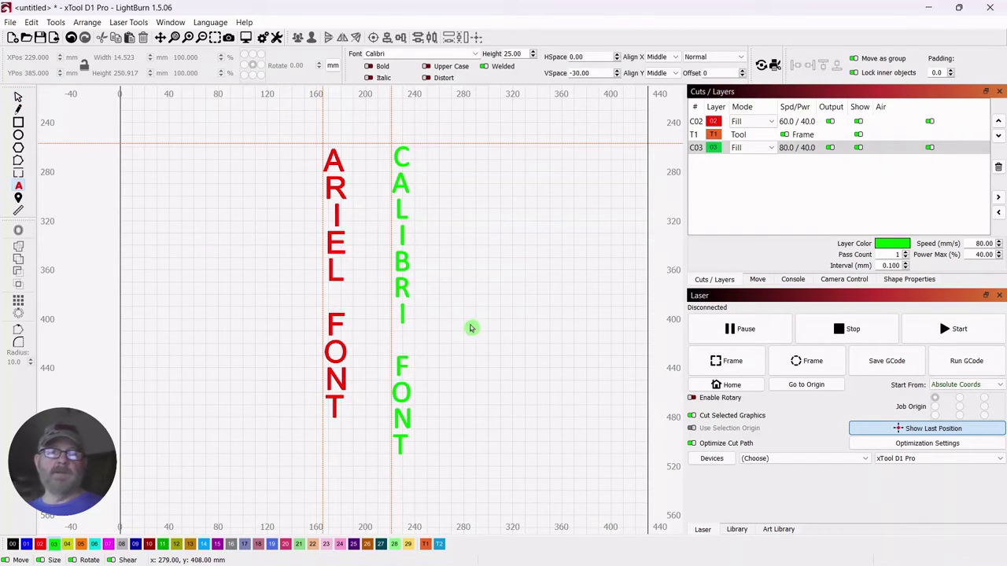
pyautogui.click(472, 160)
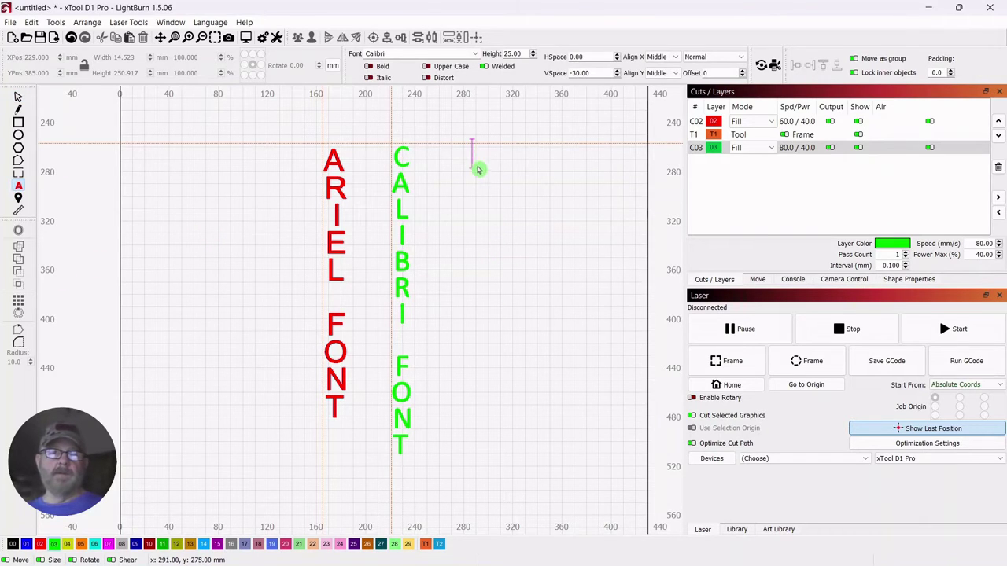
pyautogui.click(478, 59)
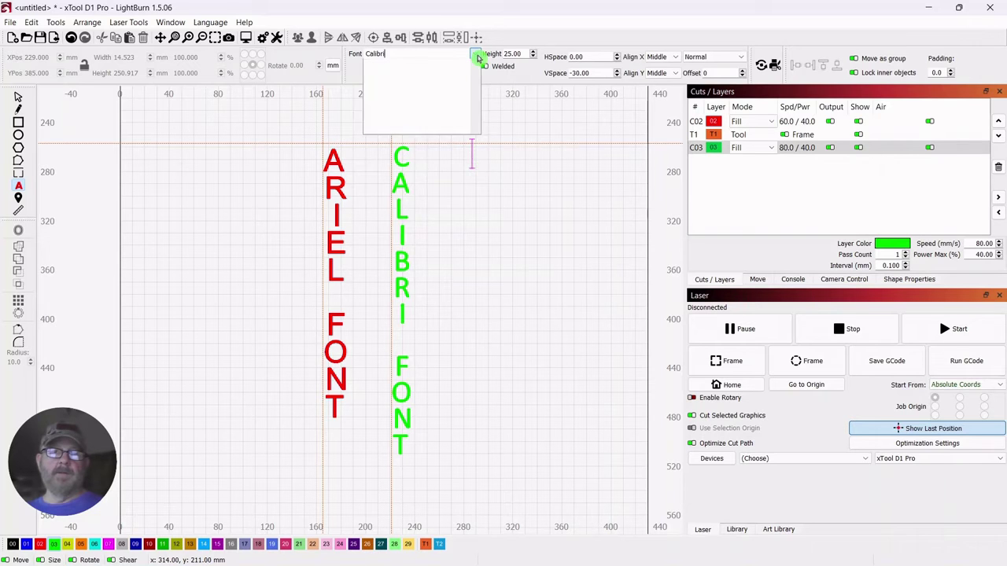
pyautogui.scroll(1, 441, 94)
pyautogui.click(441, 94)
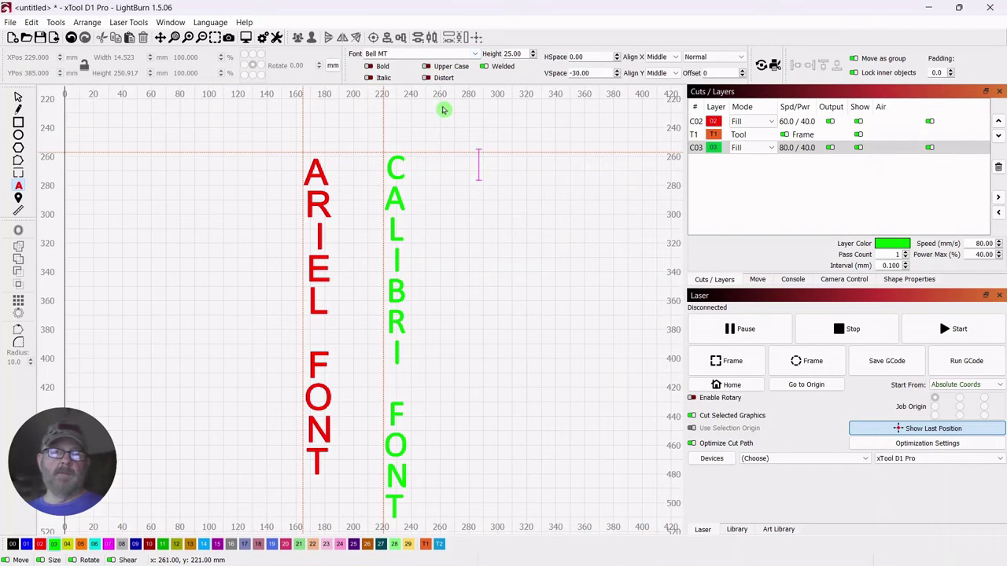
pyautogui.scroll(-3, 444, 196)
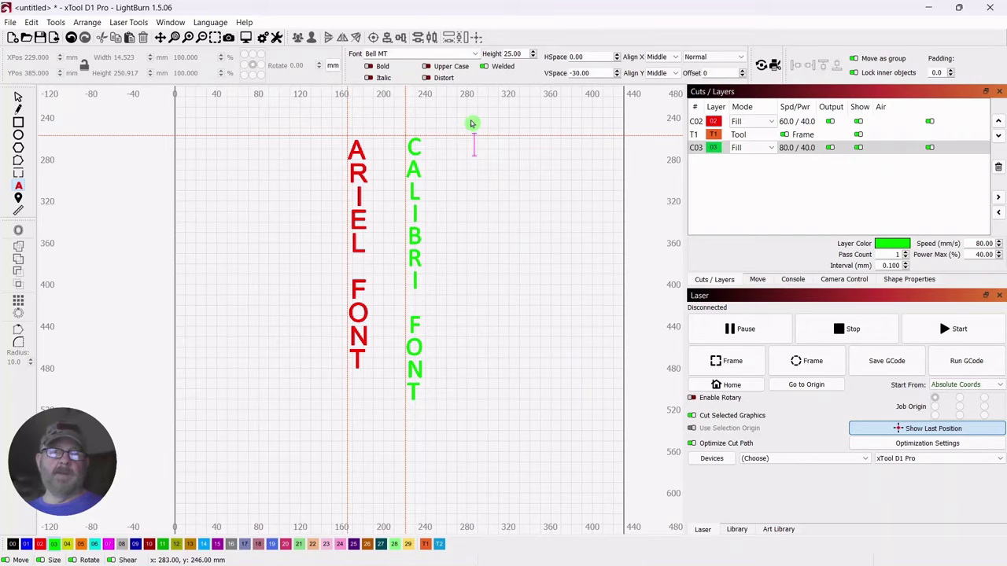
pyautogui.click(475, 57)
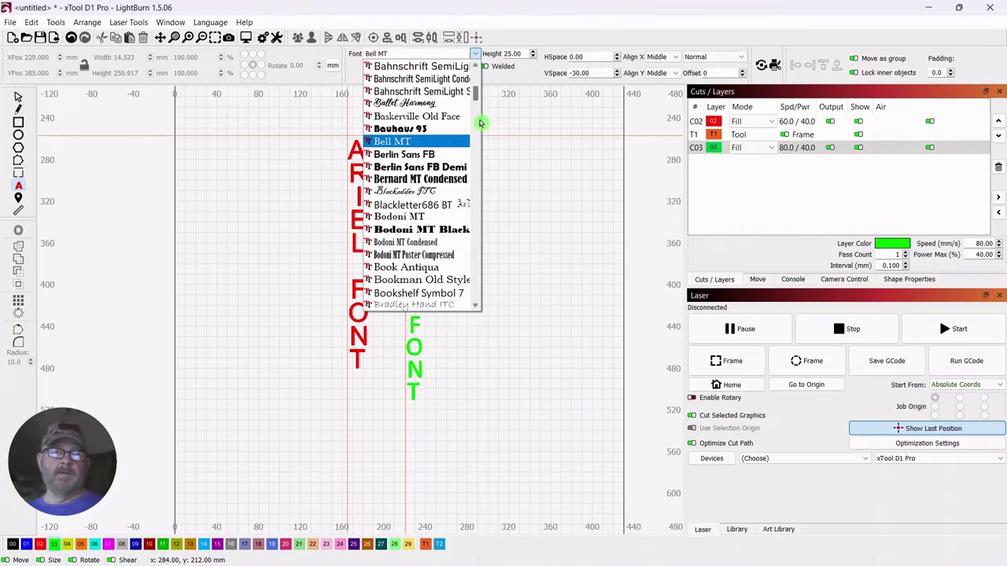
pyautogui.moveTo(478, 122); pyautogui.dragTo(478, 67)
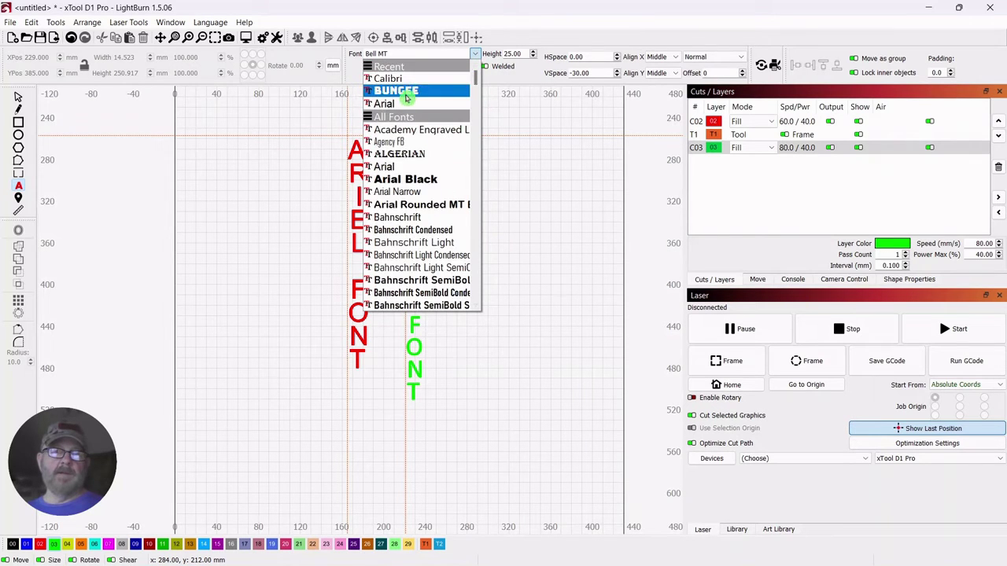
pyautogui.click(418, 92)
pyautogui.click(474, 168)
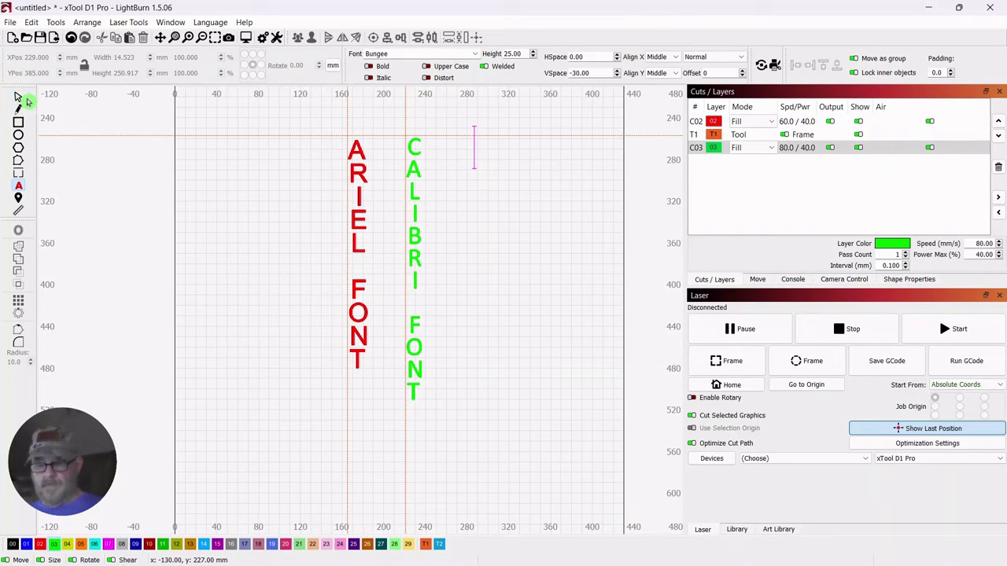
pyautogui.write('B')
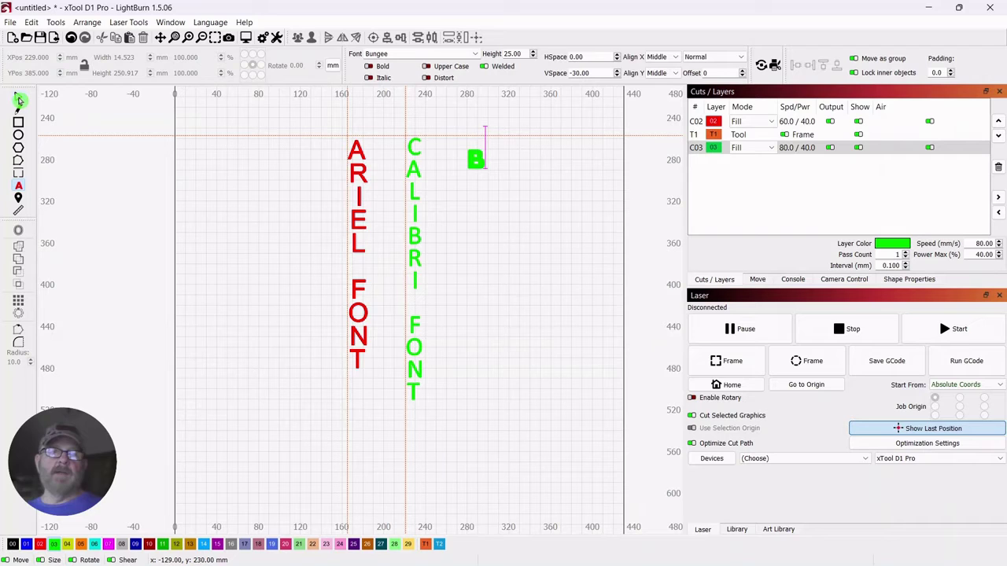
# Step: Put the B on the blue 01 Engrave layer and move it up to Y 270
pyautogui.click(18, 100)
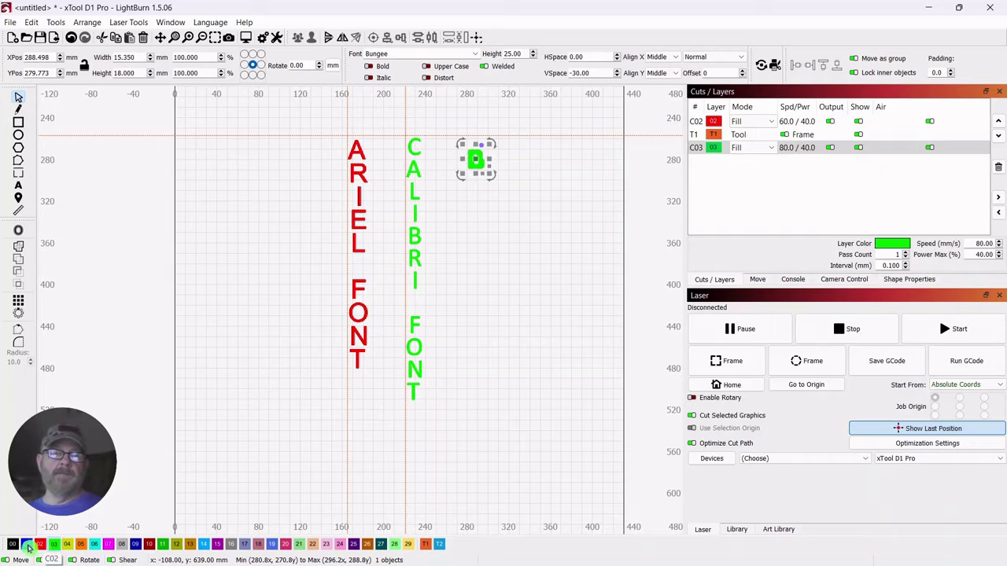
pyautogui.click(26, 544)
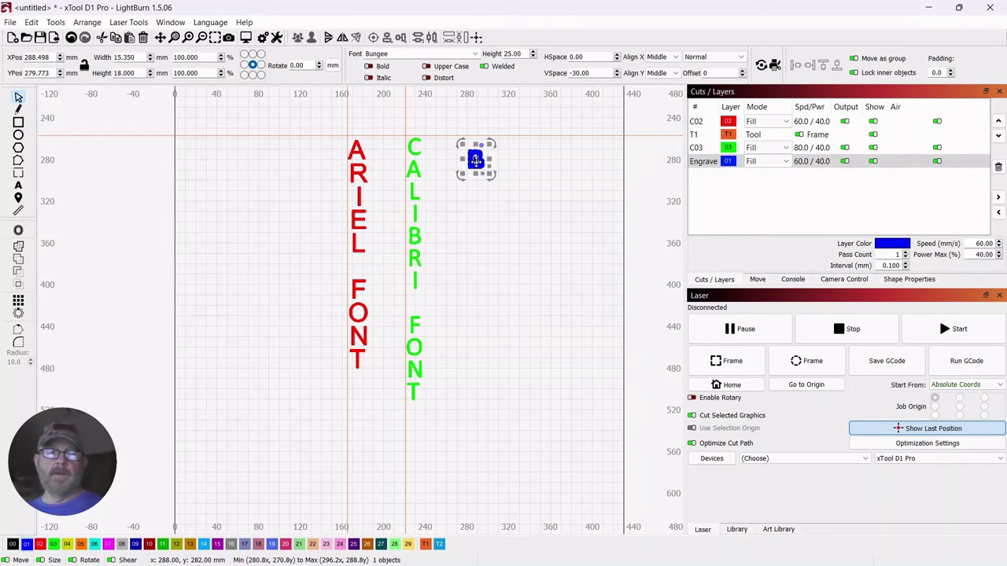
pyautogui.moveTo(476, 160); pyautogui.dragTo(476, 154)
pyautogui.click(486, 216)
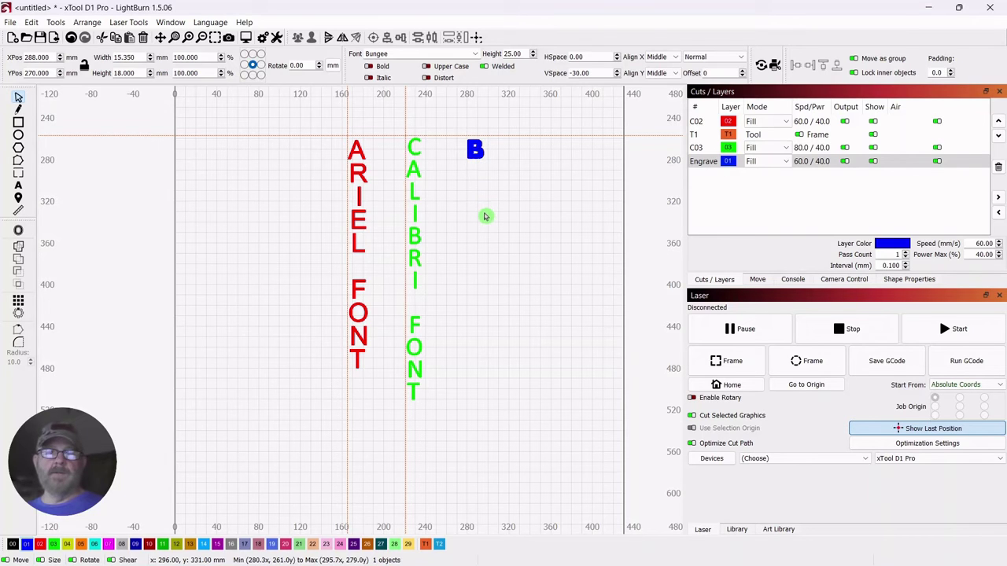
# Step: Edit the blue B's text to spell BUNGEE, one letter per line
pyautogui.click(475, 151)
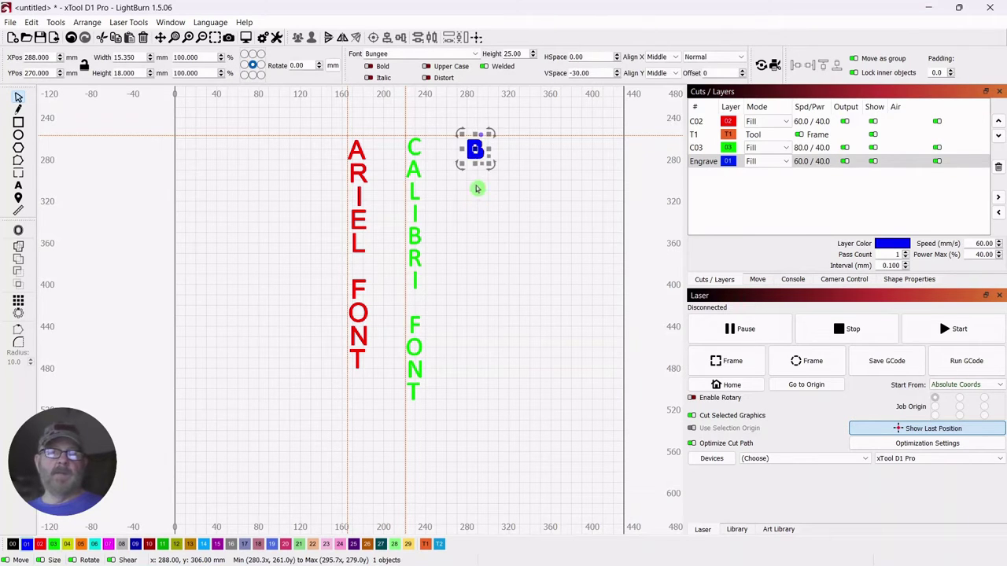
pyautogui.rightClick(476, 150)
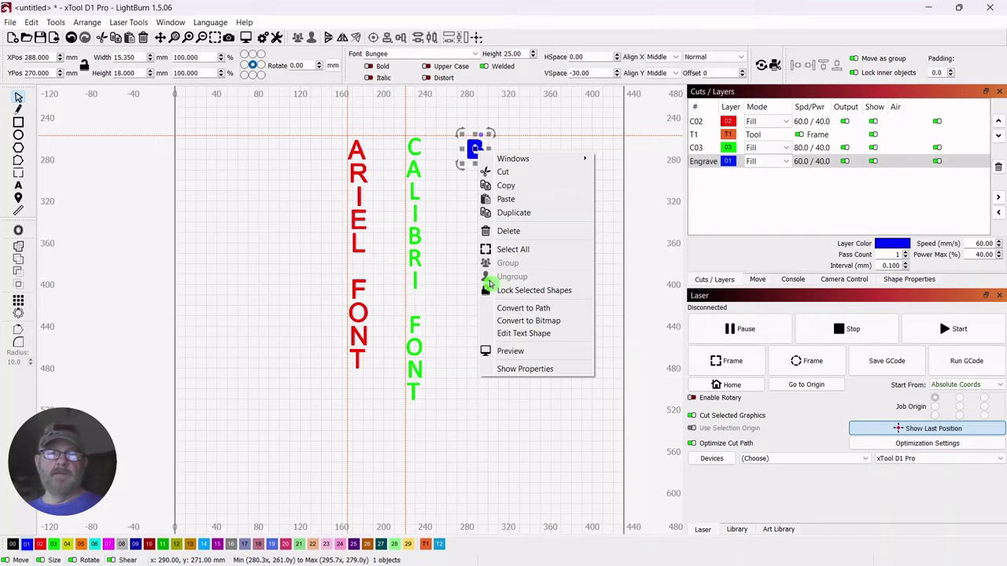
pyautogui.click(523, 333)
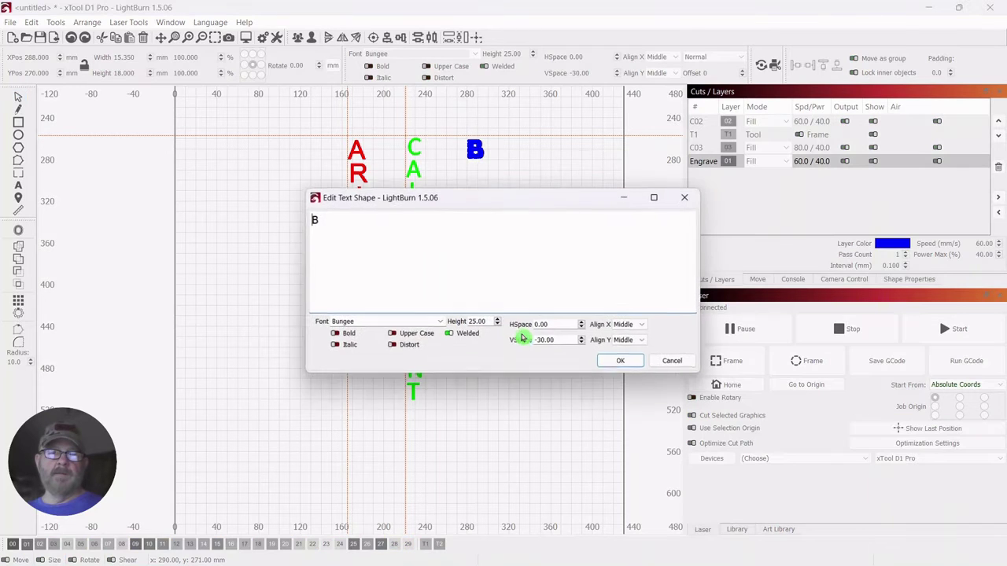
pyautogui.moveTo(512, 208); pyautogui.dragTo(791, 203)
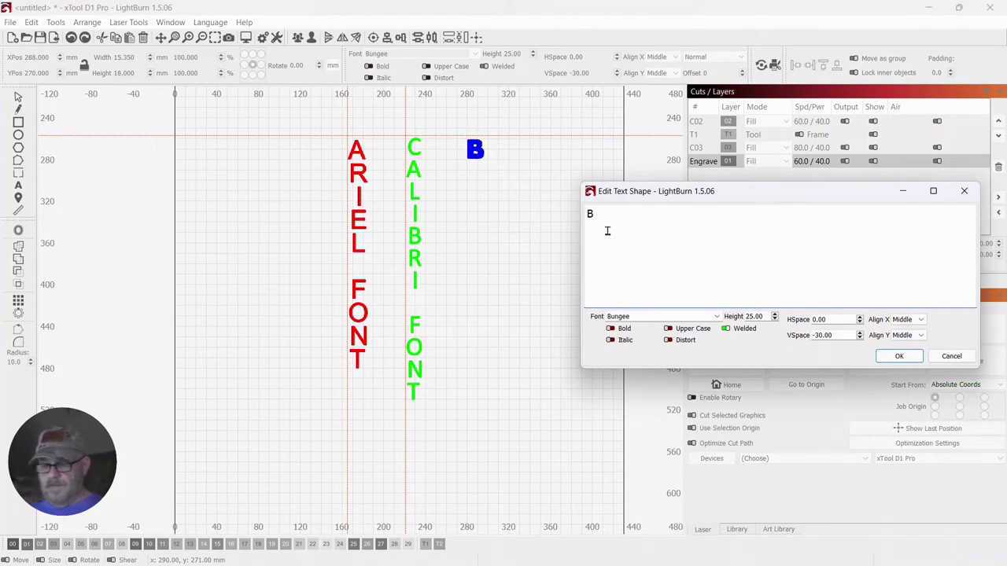
pyautogui.press('Return')
pyautogui.write('U')
pyautogui.press('Return')
pyautogui.write('N')
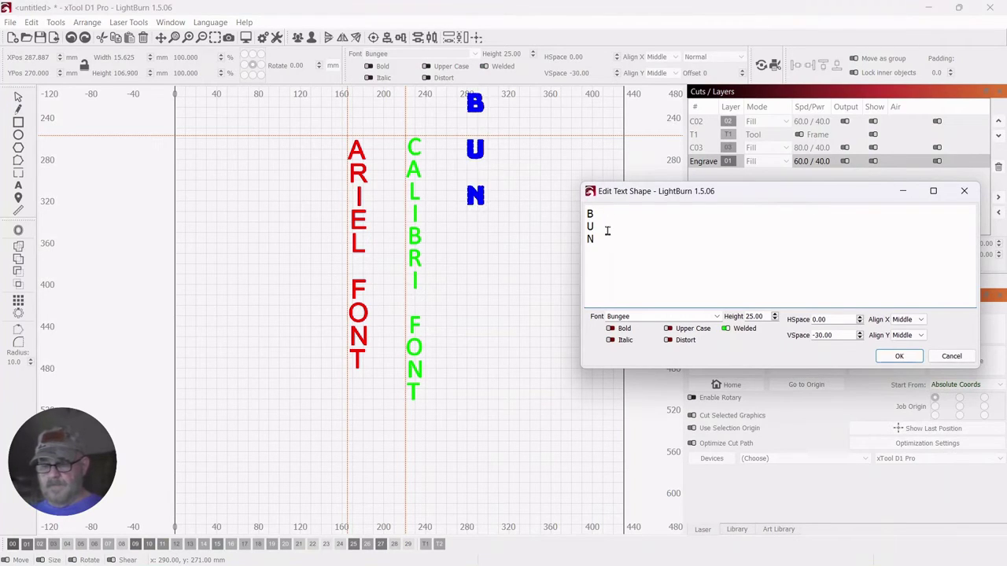
pyautogui.press('Return')
pyautogui.write('G')
pyautogui.press('Return')
pyautogui.write('E')
pyautogui.press('Return')
pyautogui.write('E')
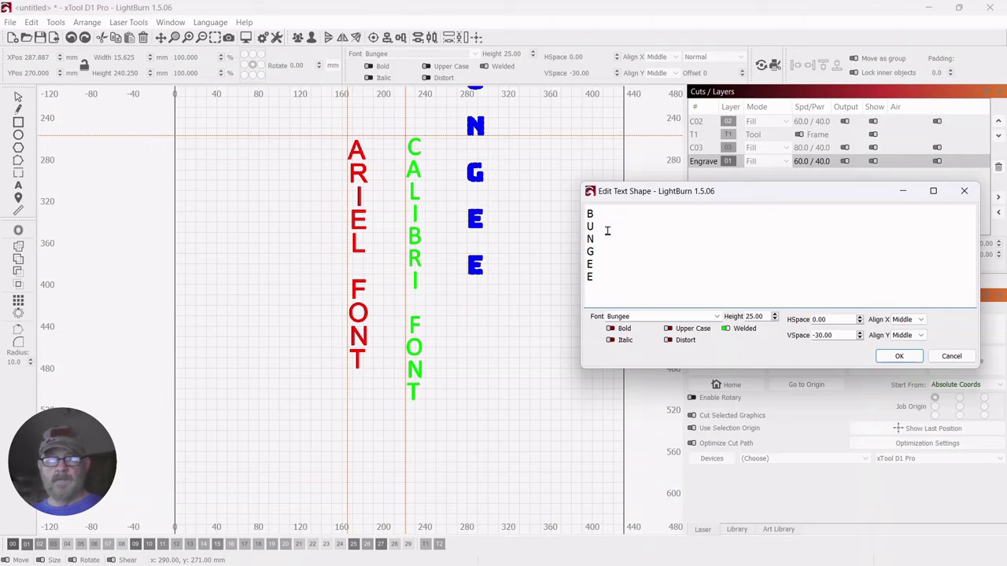
# Step: Add FONT below BUNGEE, stacked one letter per line
pyautogui.press('Return')
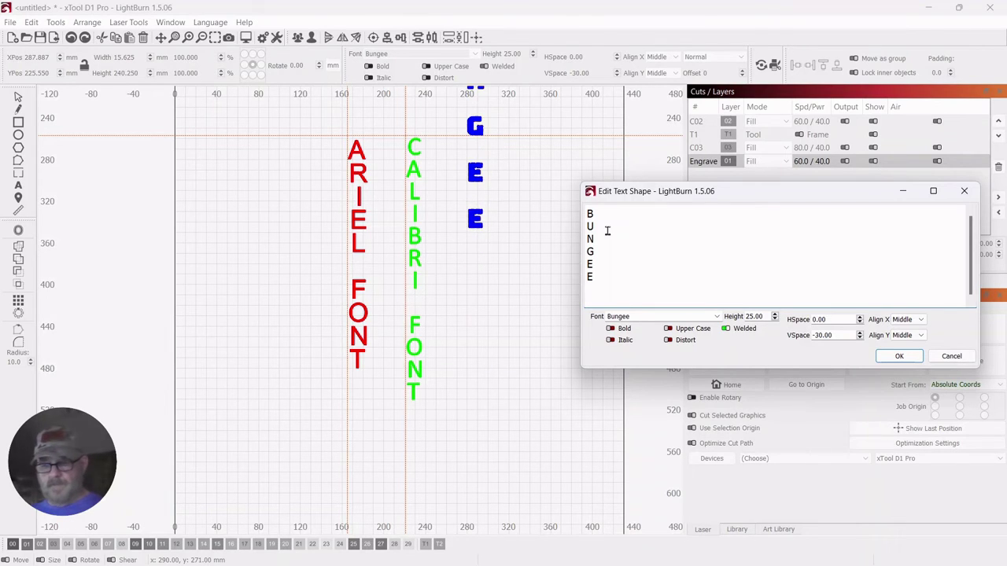
pyautogui.write('F')
pyautogui.press('Return')
pyautogui.write('O')
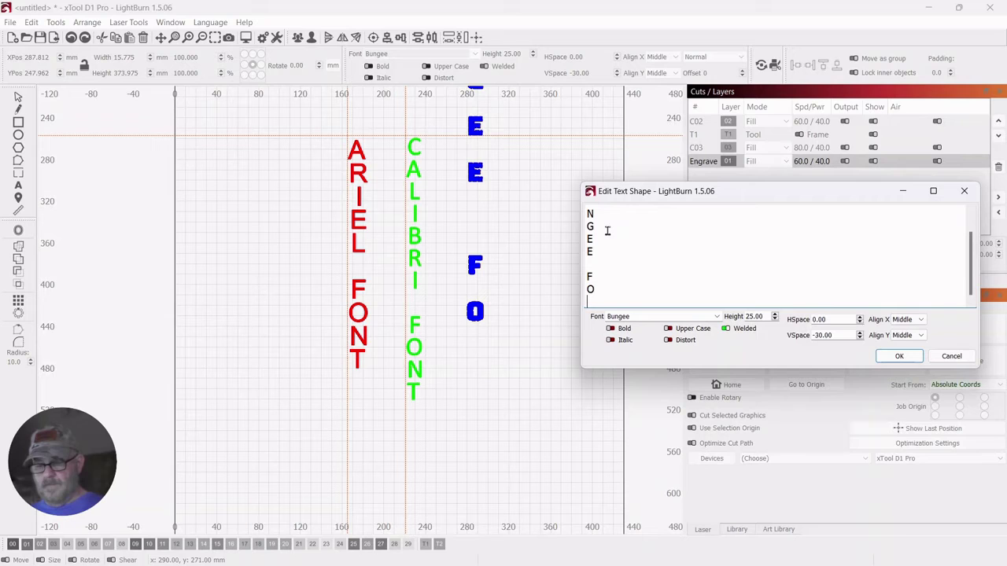
pyautogui.write('N')
pyautogui.press('Return')
pyautogui.write('T')
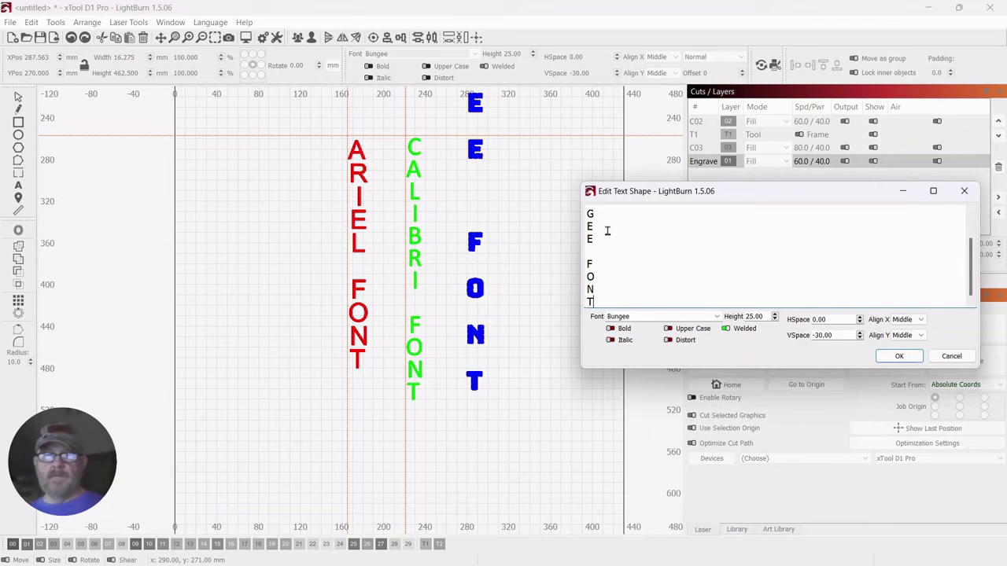
# Step: Commit the BUNGEE FONT text and drag the column down and to the right
pyautogui.click(898, 356)
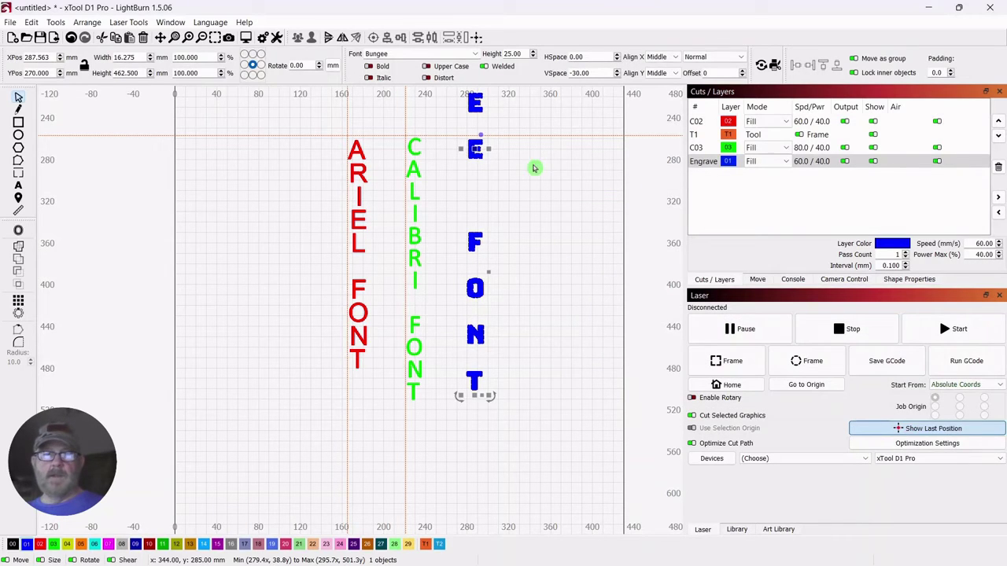
pyautogui.moveTo(474, 148); pyautogui.dragTo(494, 287)
pyautogui.rightClick(494, 287)
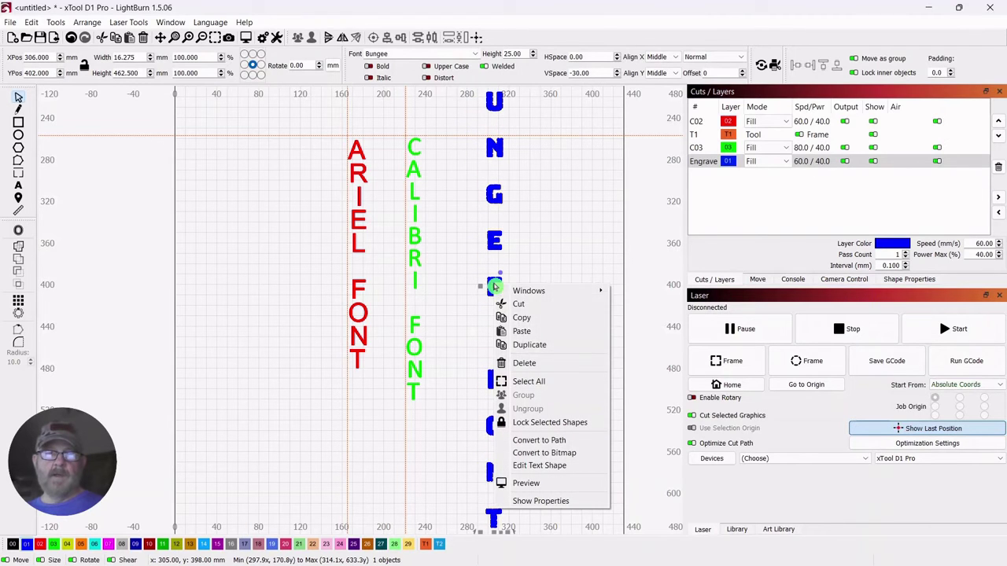
pyautogui.click(536, 465)
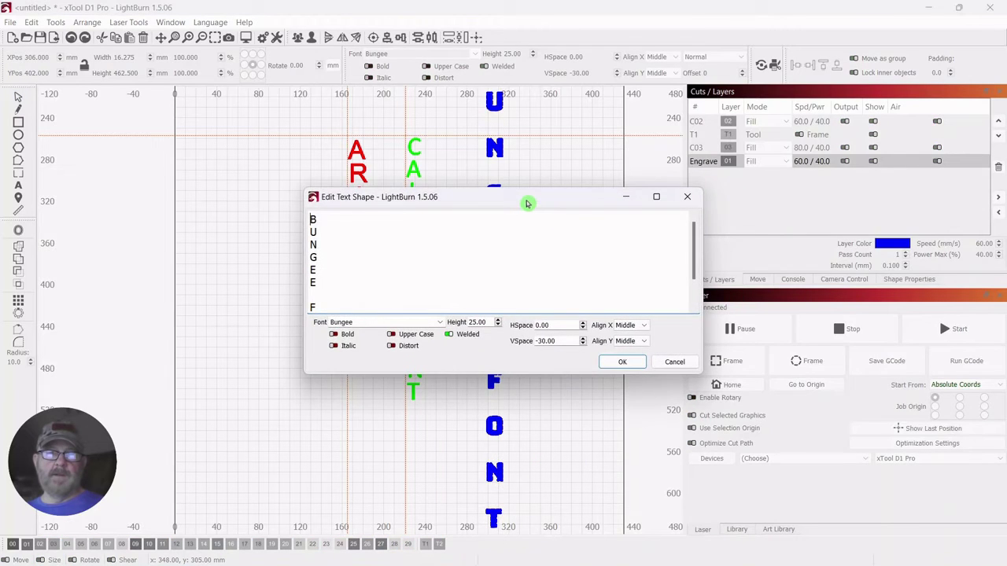
pyautogui.moveTo(528, 202); pyautogui.dragTo(782, 139)
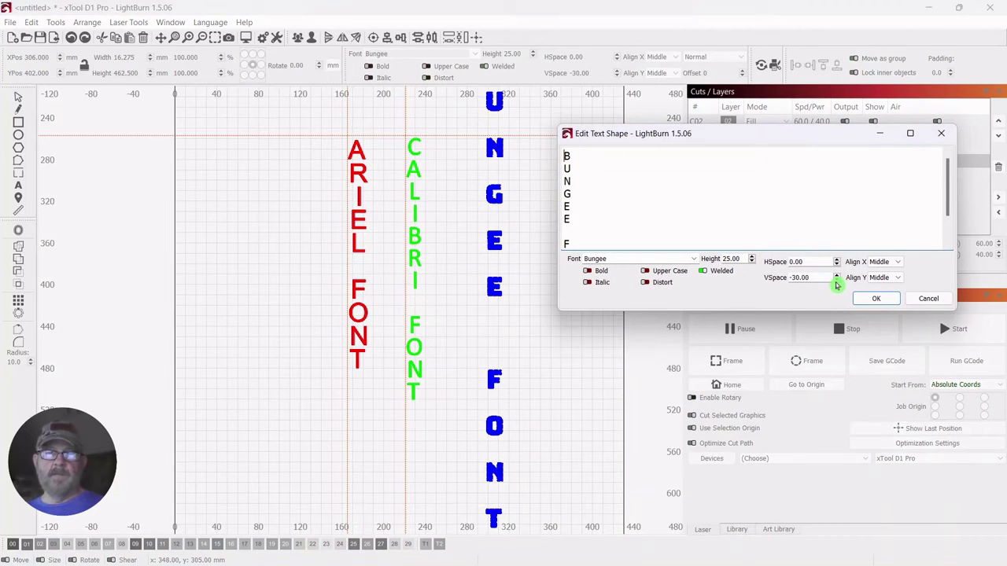
# Step: Lower the letters' vertical spacing to -57.50 and nudge the column slightly down
pyautogui.click(836, 282)
pyautogui.click(836, 281)
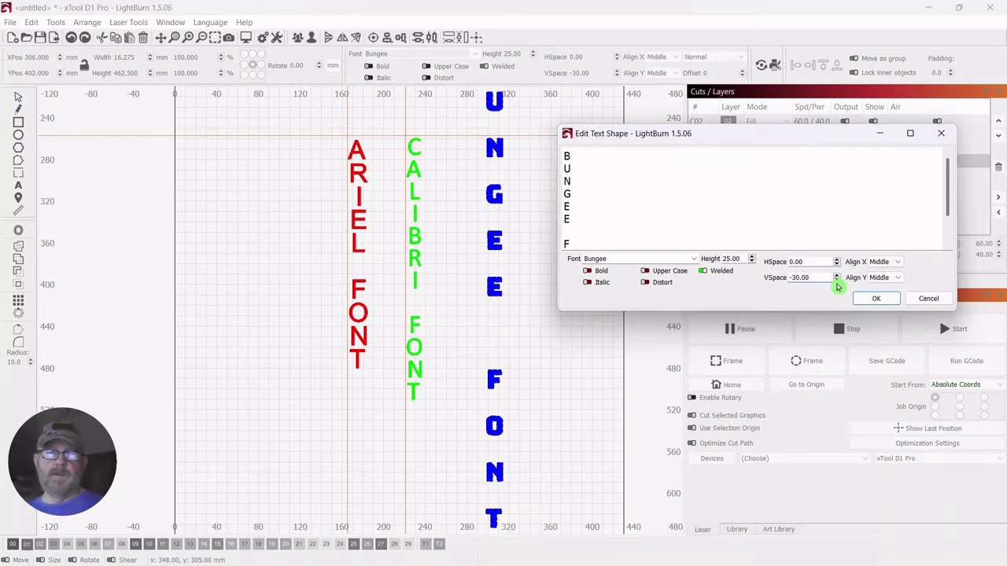
pyautogui.click(836, 282)
pyautogui.click(836, 282)
pyautogui.click(836, 281)
pyautogui.click(836, 282)
pyautogui.click(836, 282)
pyautogui.click(836, 282)
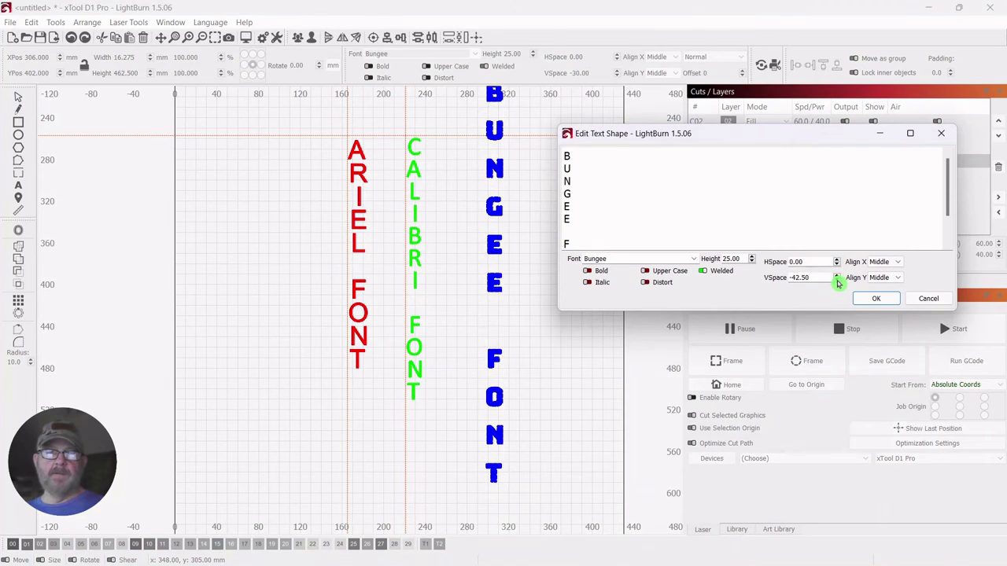
pyautogui.click(836, 282)
pyautogui.click(836, 282)
pyautogui.click(836, 281)
pyautogui.click(836, 281)
pyautogui.click(836, 282)
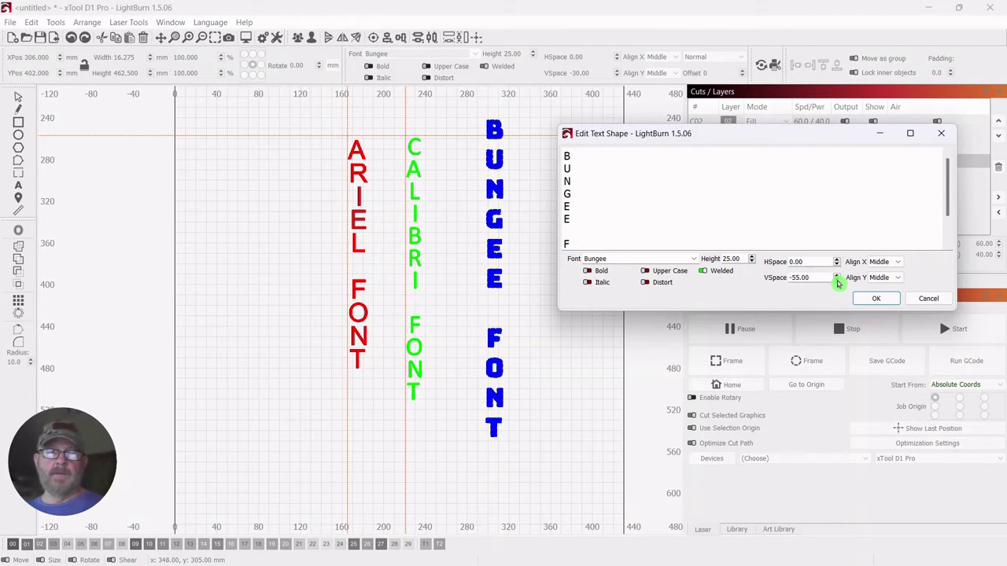
pyautogui.click(836, 281)
pyautogui.click(876, 298)
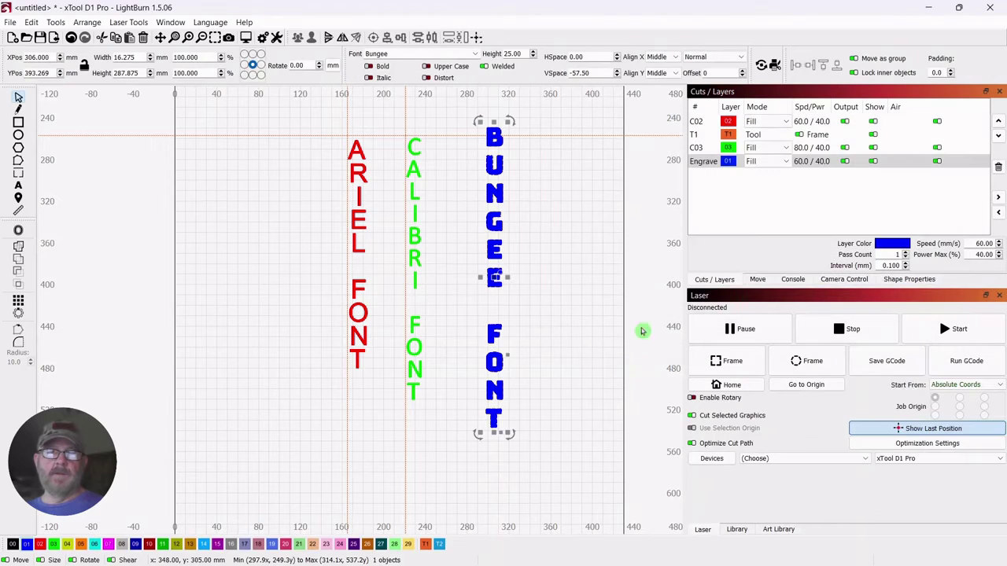
pyautogui.moveTo(494, 277); pyautogui.dragTo(494, 286)
# Step: Place two vertical guides from the left ruler beside the BUNGEE FONT column
pyautogui.click(555, 265)
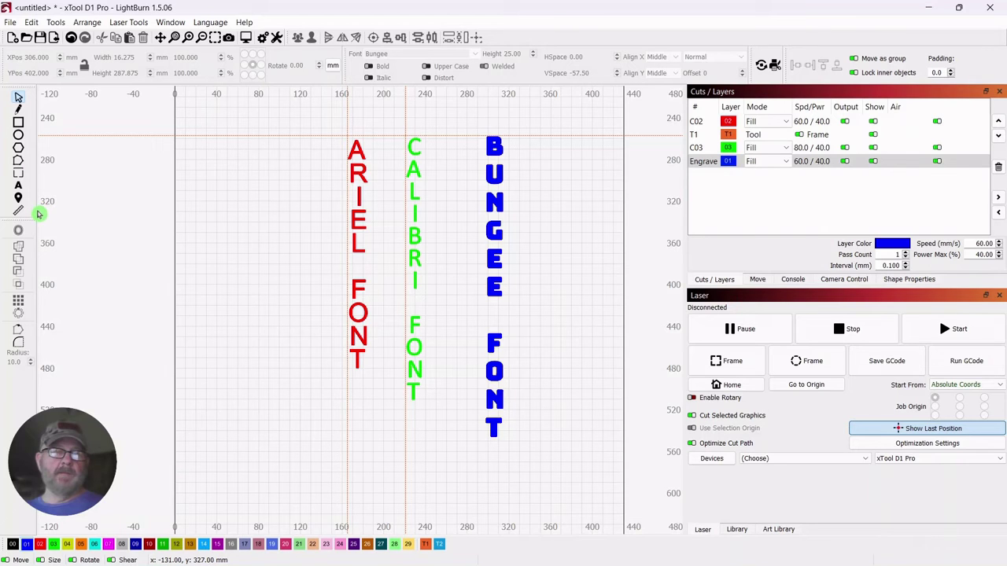
pyautogui.moveTo(39, 214); pyautogui.dragTo(486, 218)
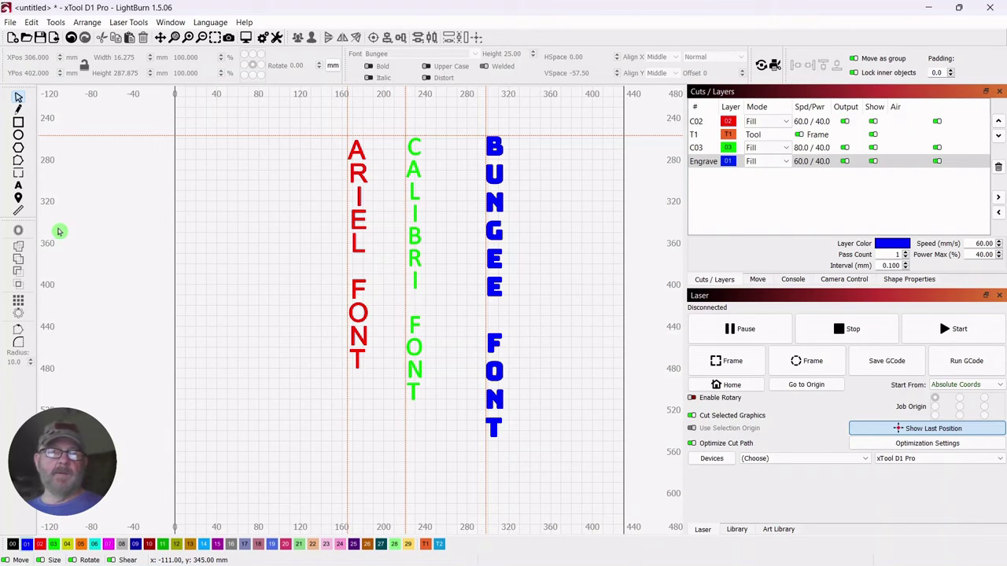
pyautogui.moveTo(37, 245); pyautogui.dragTo(504, 246)
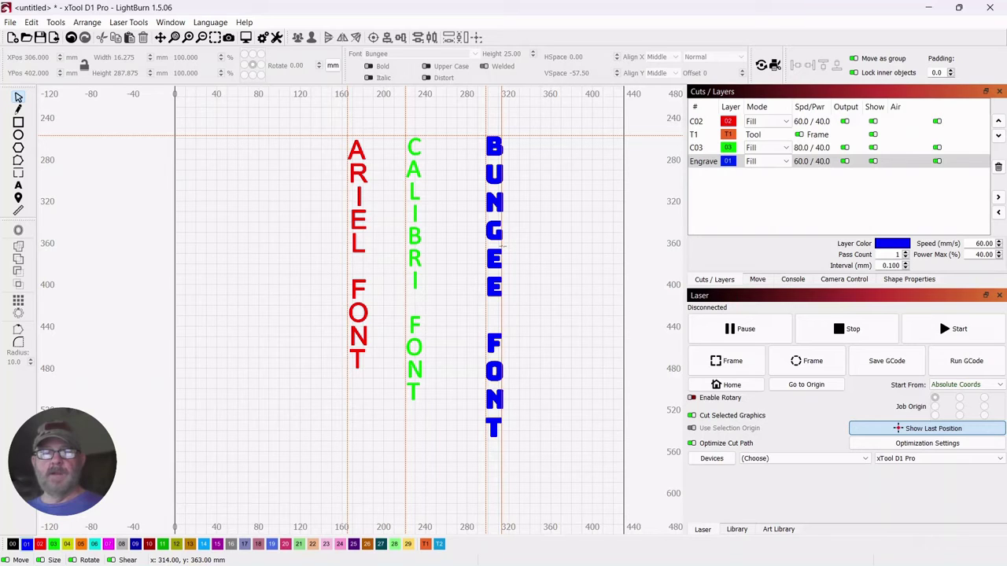
pyautogui.moveTo(505, 247); pyautogui.dragTo(506, 250)
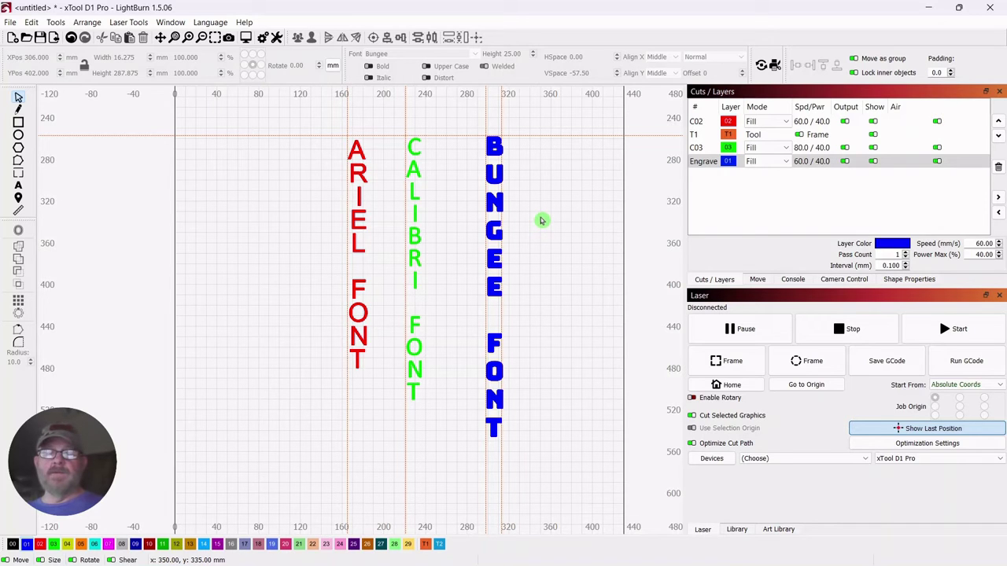
# Step: Zoom in and nudge the guide beside the BUNGEE column slightly right
pyautogui.scroll(5, 542, 220)
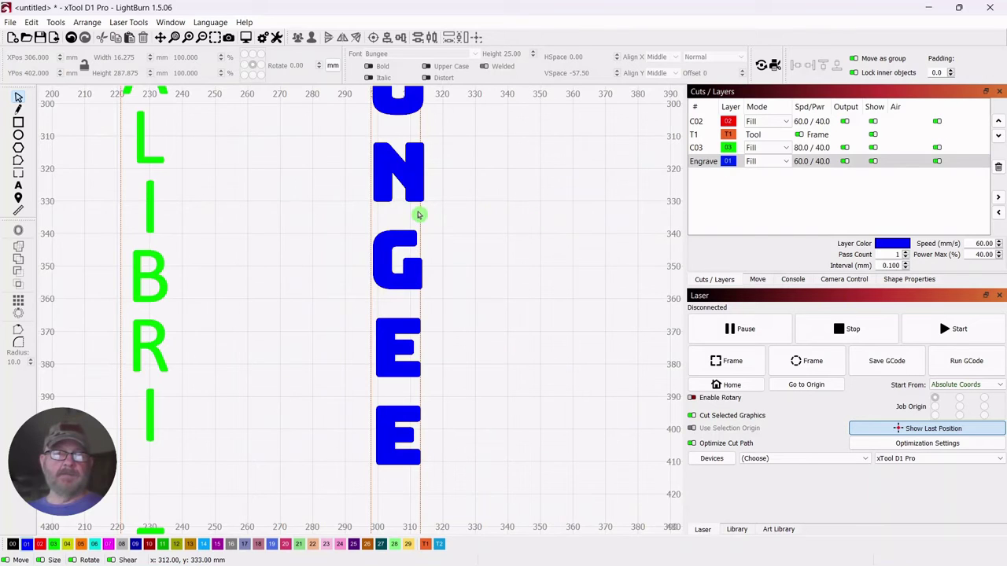
pyautogui.moveTo(419, 214); pyautogui.dragTo(425, 224)
pyautogui.scroll(-6, 543, 220)
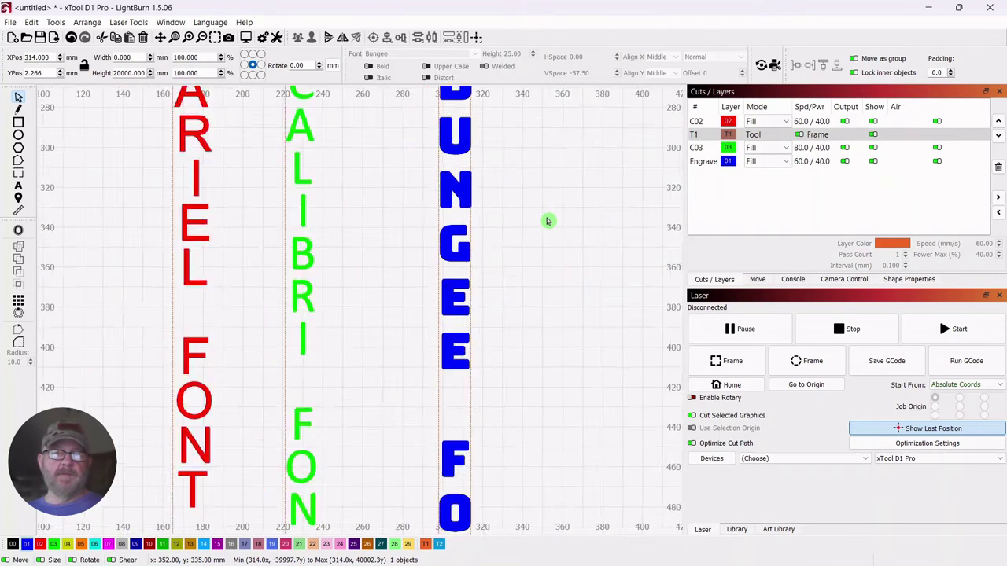
# Step: Add a vertical guide just left of the ARIEL FONT column
pyautogui.moveTo(544, 217); pyautogui.dragTo(510, 215)
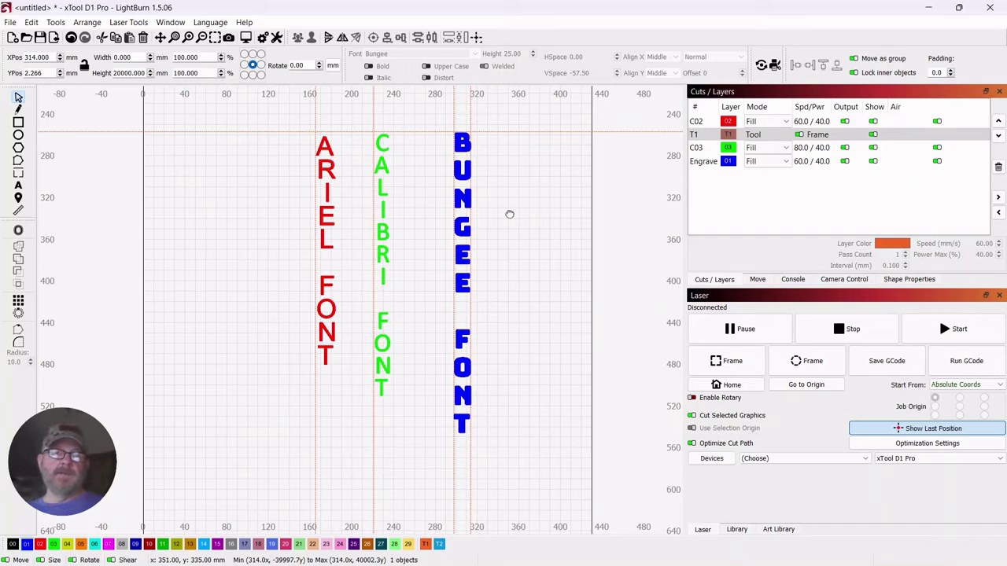
pyautogui.moveTo(519, 198); pyautogui.dragTo(535, 212)
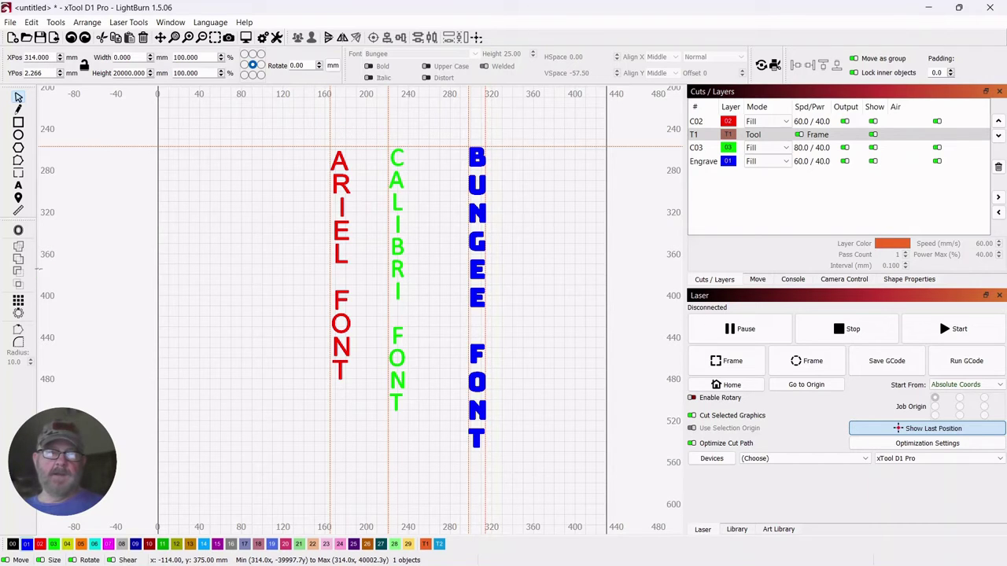
pyautogui.moveTo(39, 273); pyautogui.dragTo(255, 280)
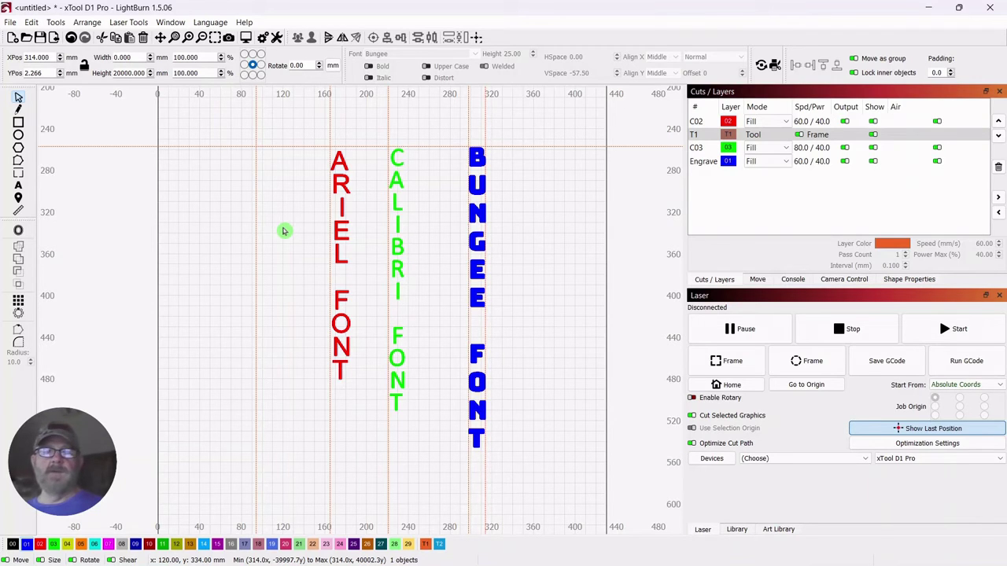
pyautogui.click(263, 415)
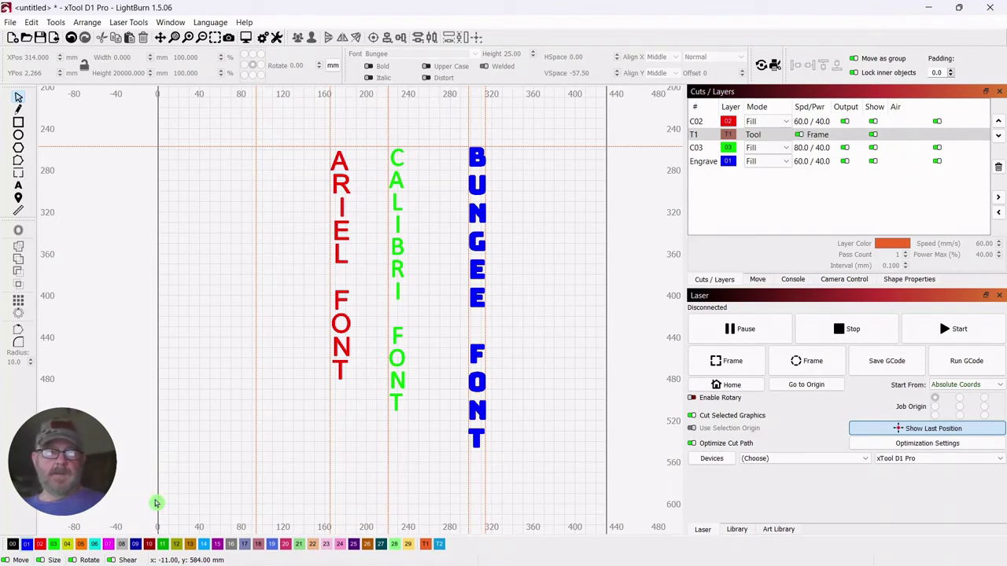
# Step: Install BungeeInline-Regular.ttf from File Explorer, then minimize Explorer back to LightBurn
pyautogui.click(172, 554)
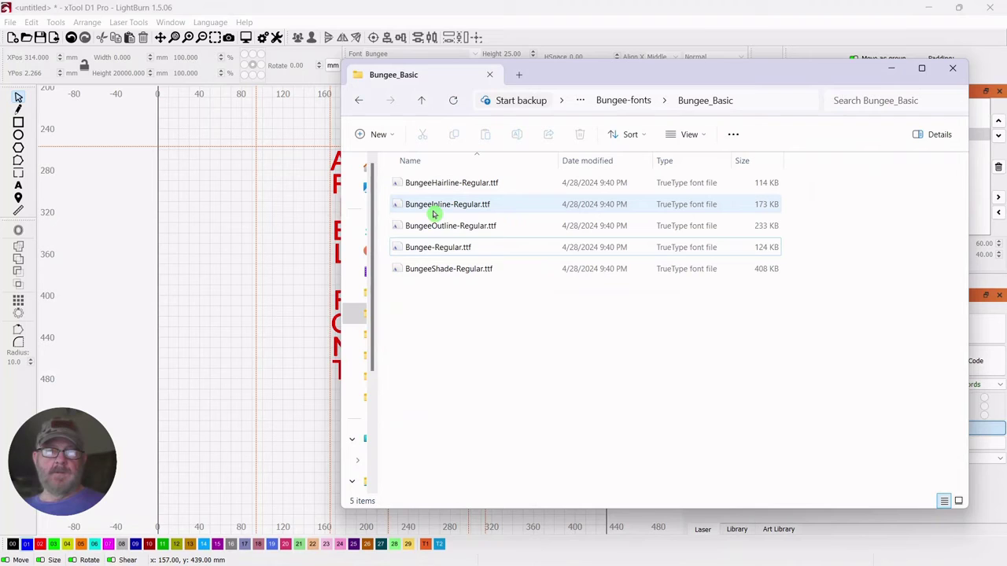
pyautogui.click(421, 207)
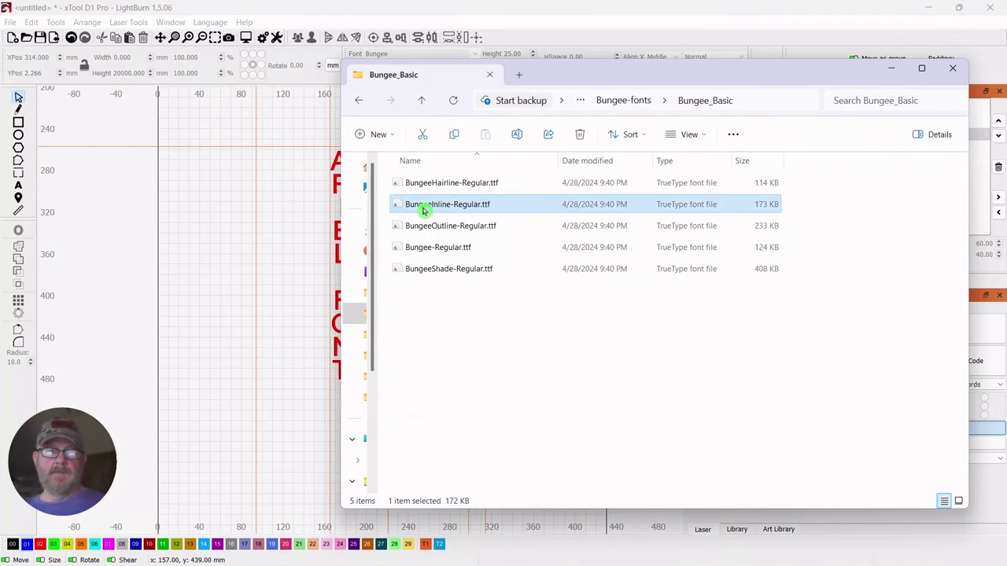
pyautogui.rightClick(423, 209)
pyautogui.click(464, 323)
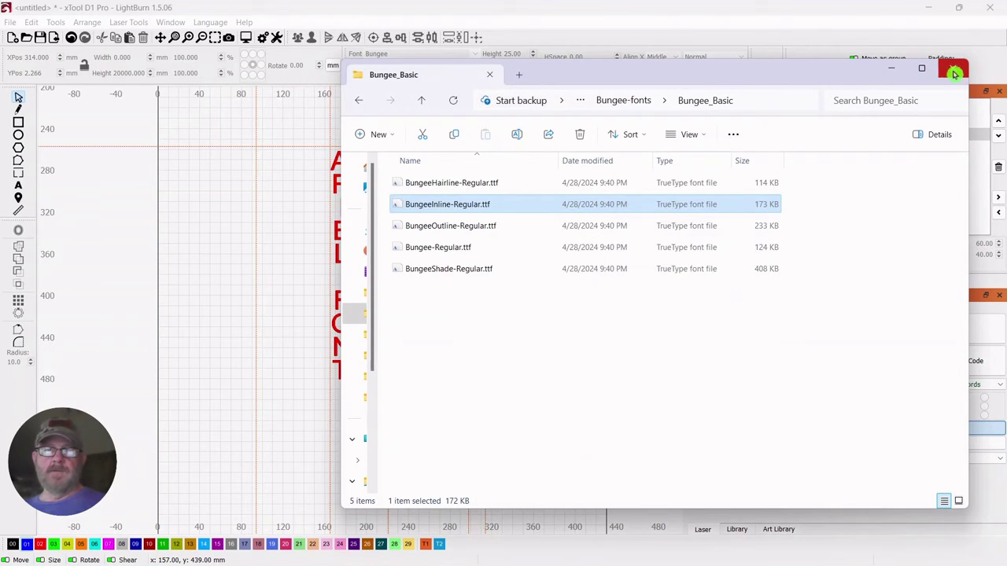
pyautogui.click(897, 71)
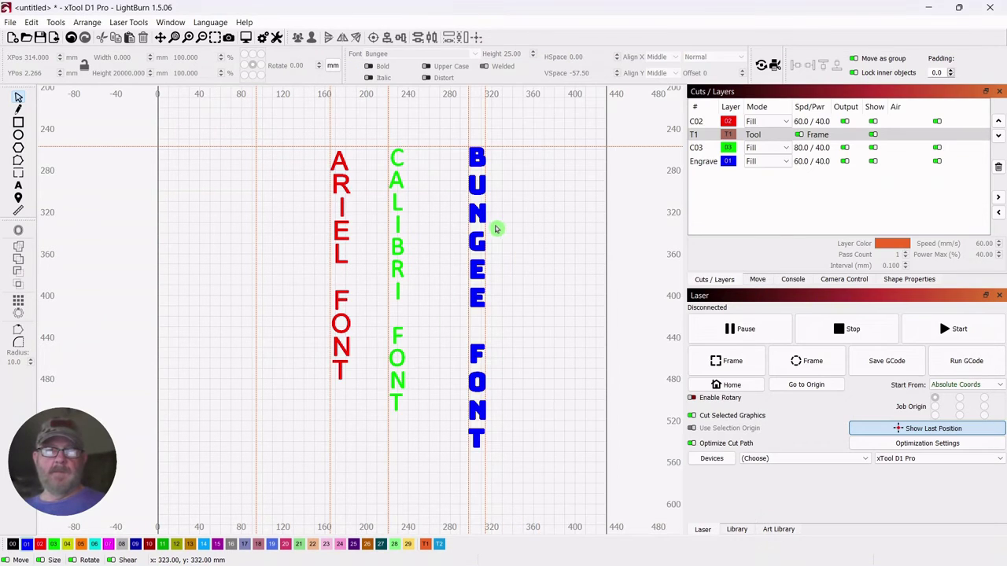
# Step: Place a letter B in Bungee Inline to the right of the BUNGEE FONT column
pyautogui.click(17, 189)
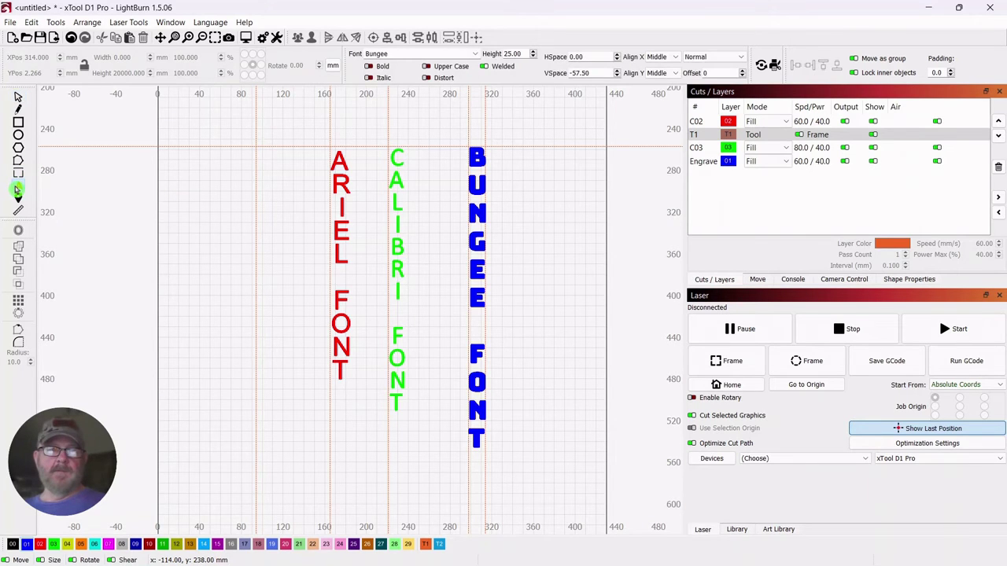
pyautogui.click(533, 160)
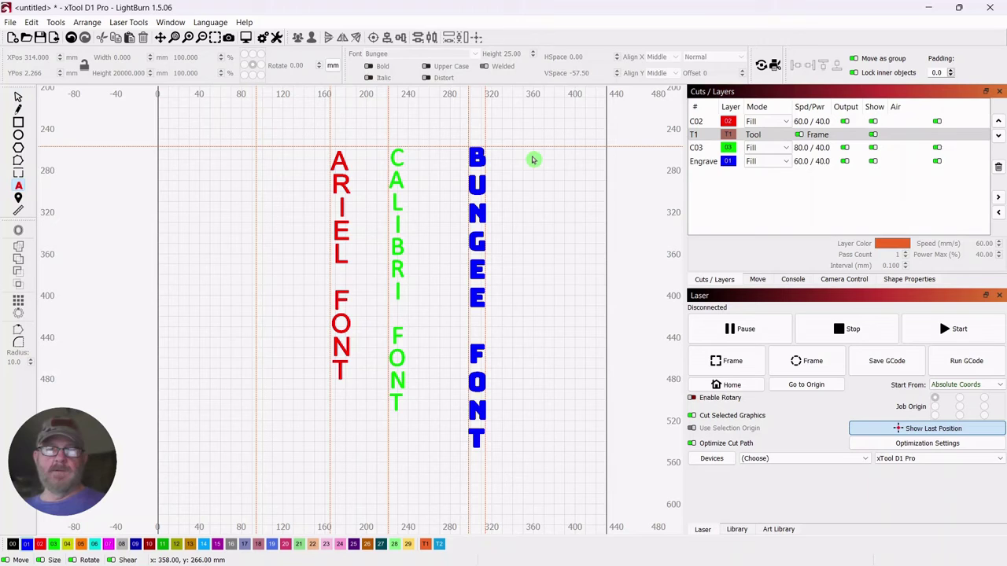
pyautogui.click(476, 54)
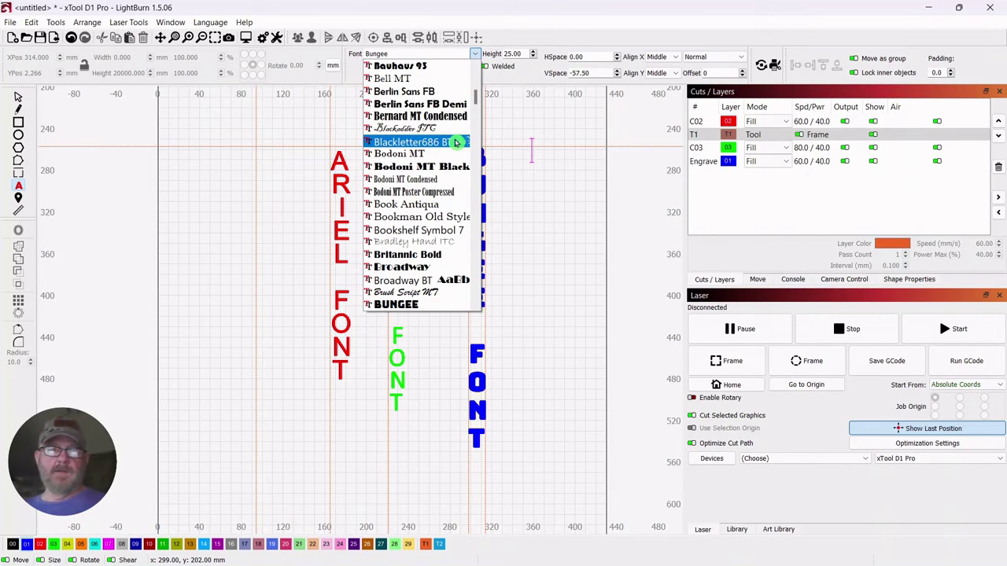
pyautogui.scroll(1, 457, 143)
pyautogui.scroll(-1, 456, 142)
pyautogui.scroll(-2, 455, 146)
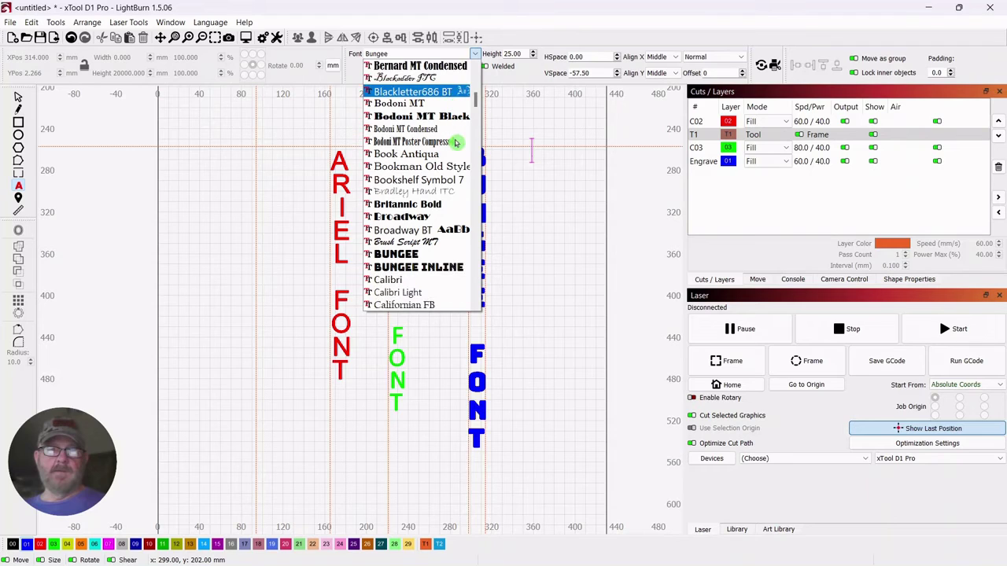
pyautogui.click(429, 267)
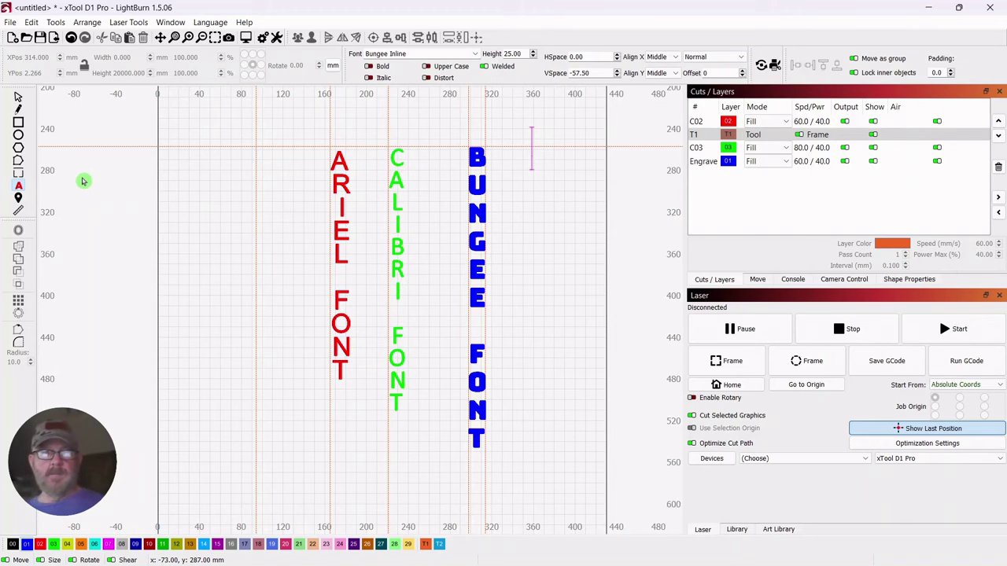
pyautogui.write('B')
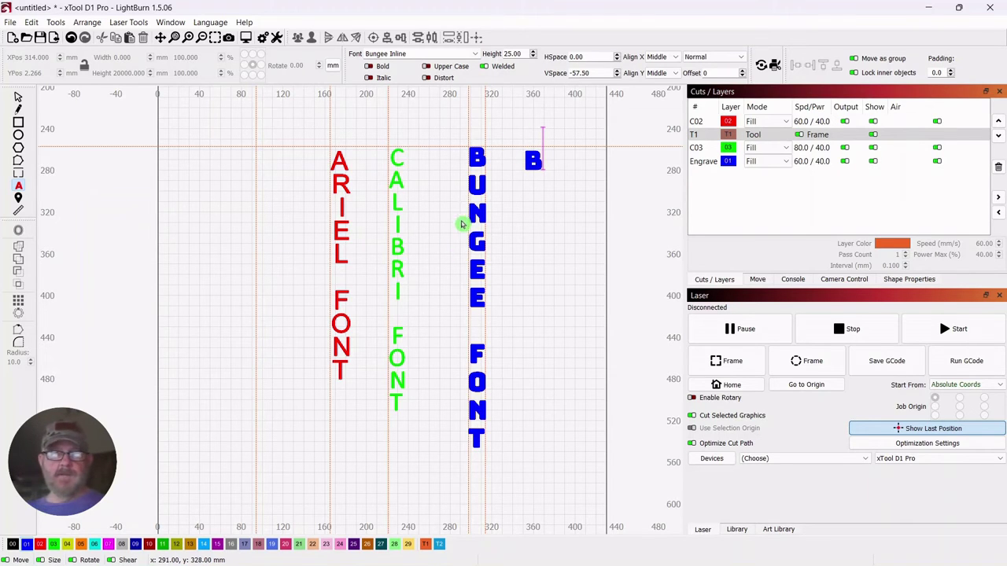
# Step: Move the Bungee Inline B onto the black 00 Line layer
pyautogui.click(18, 96)
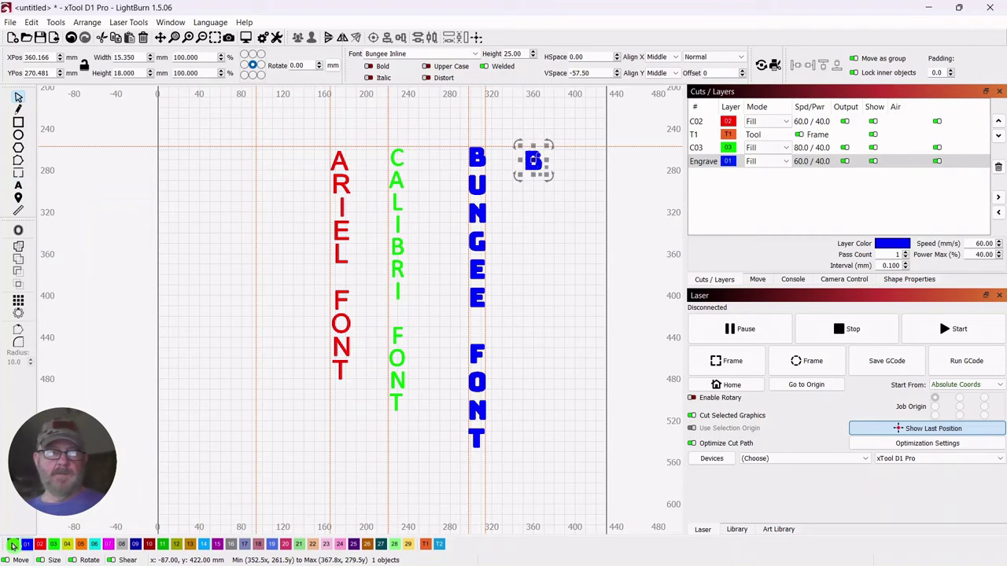
pyautogui.click(13, 544)
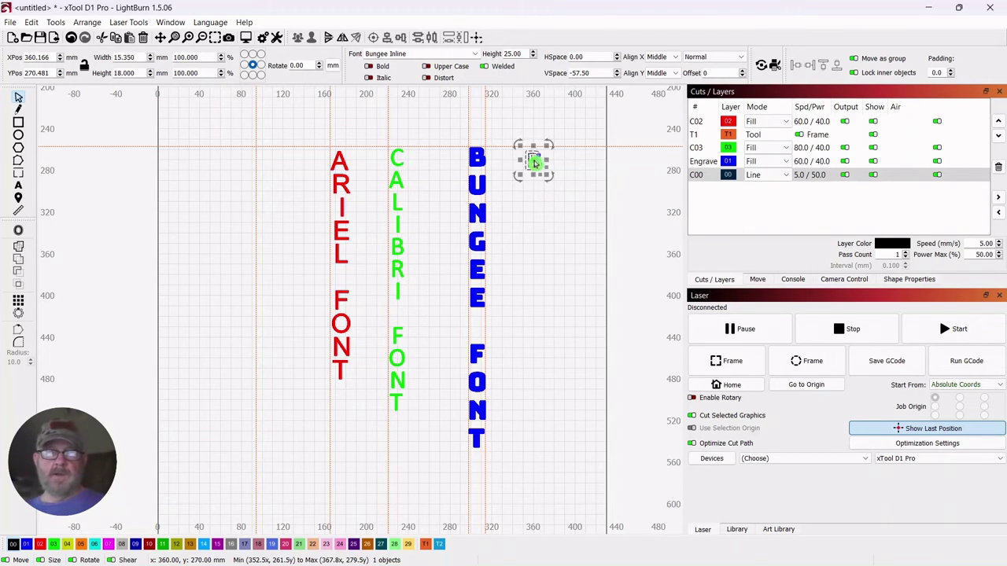
pyautogui.rightClick(534, 162)
# Step: Add U, N, G, E, E under the B, one letter per line, plus a blank line
pyautogui.click(576, 345)
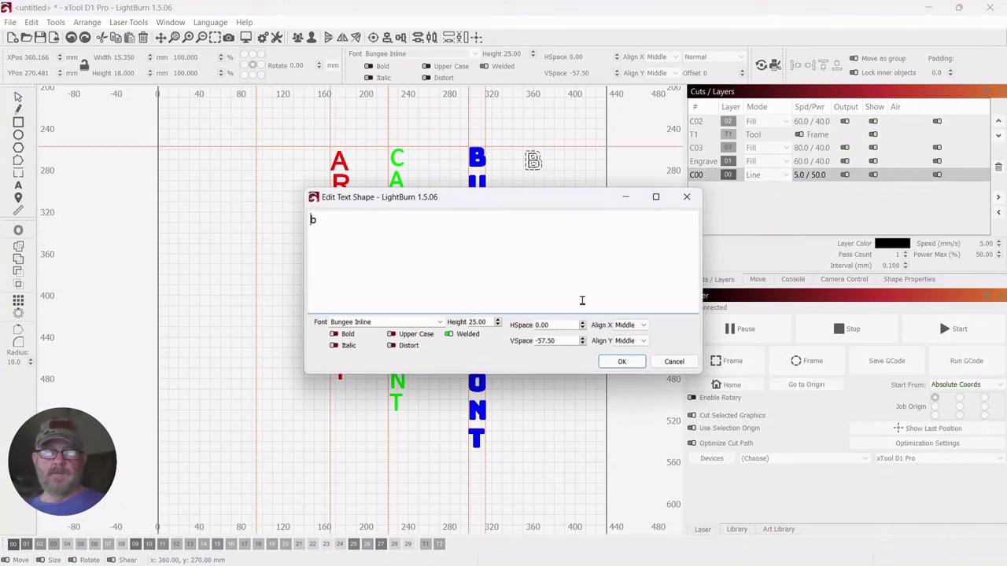
pyautogui.moveTo(479, 198); pyautogui.dragTo(750, 134)
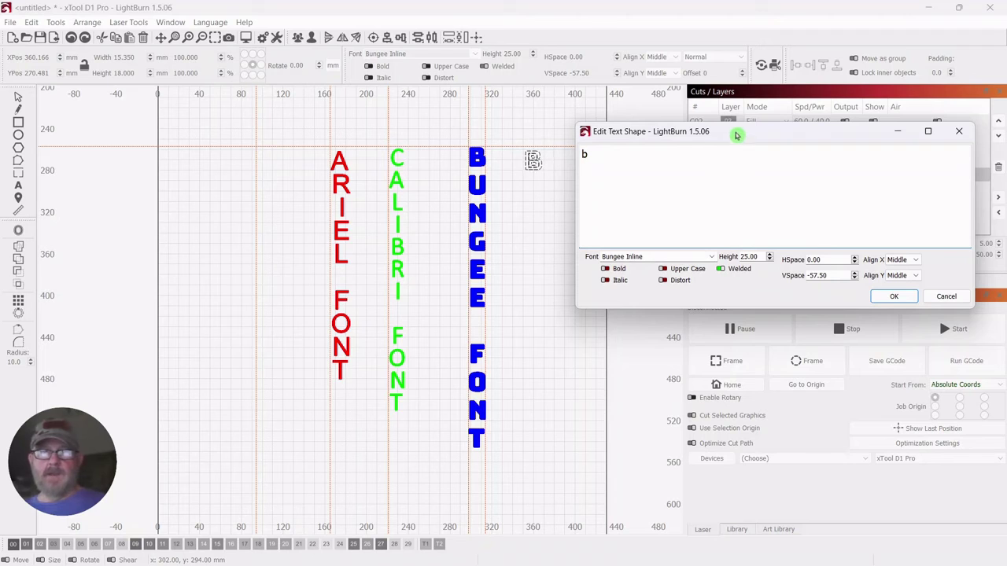
pyautogui.moveTo(736, 134); pyautogui.dragTo(740, 177)
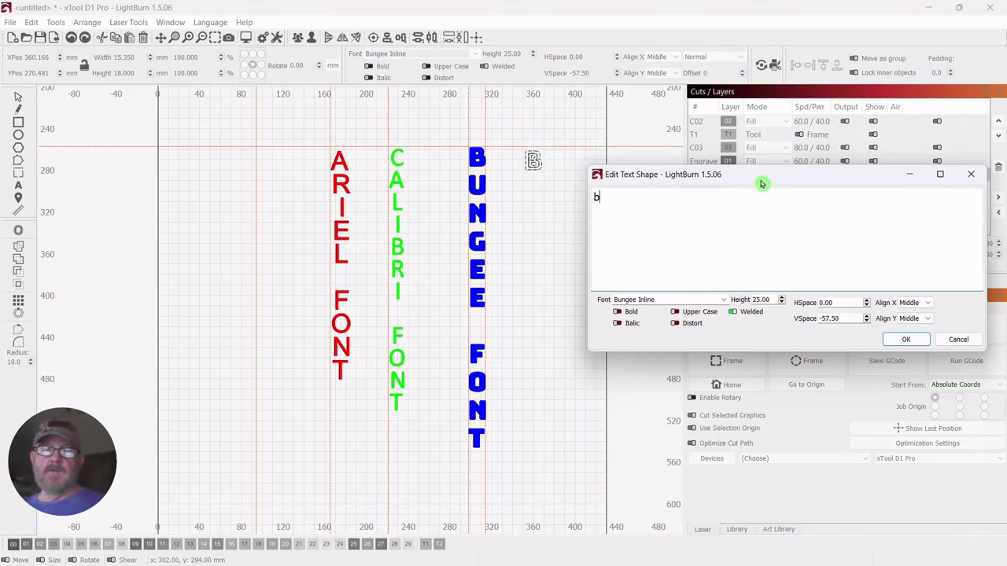
pyautogui.moveTo(757, 183)
pyautogui.mouseDown()
pyautogui.moveTo(744, 194)
pyautogui.moveTo(755, 189)
pyautogui.mouseUp()
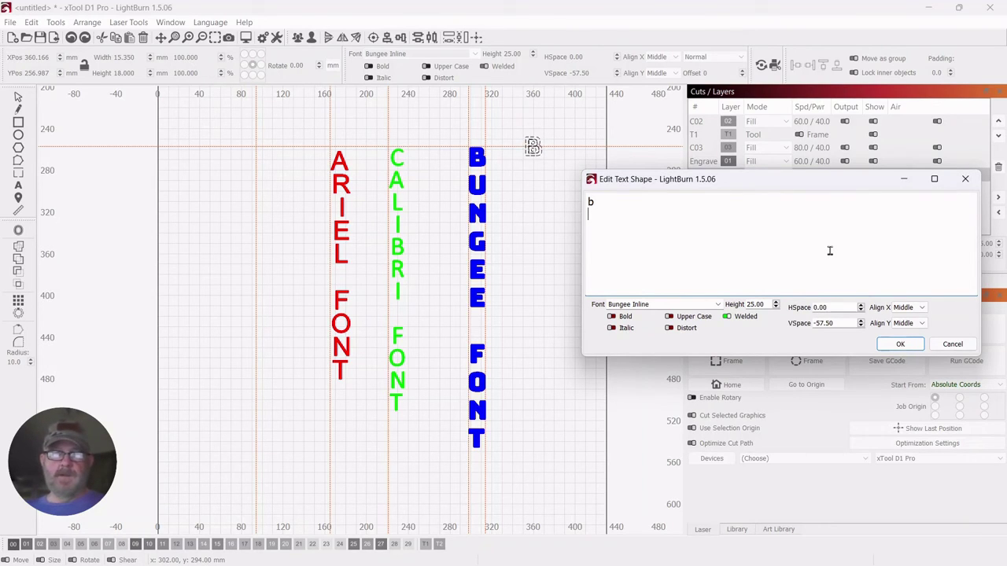
pyautogui.write('u')
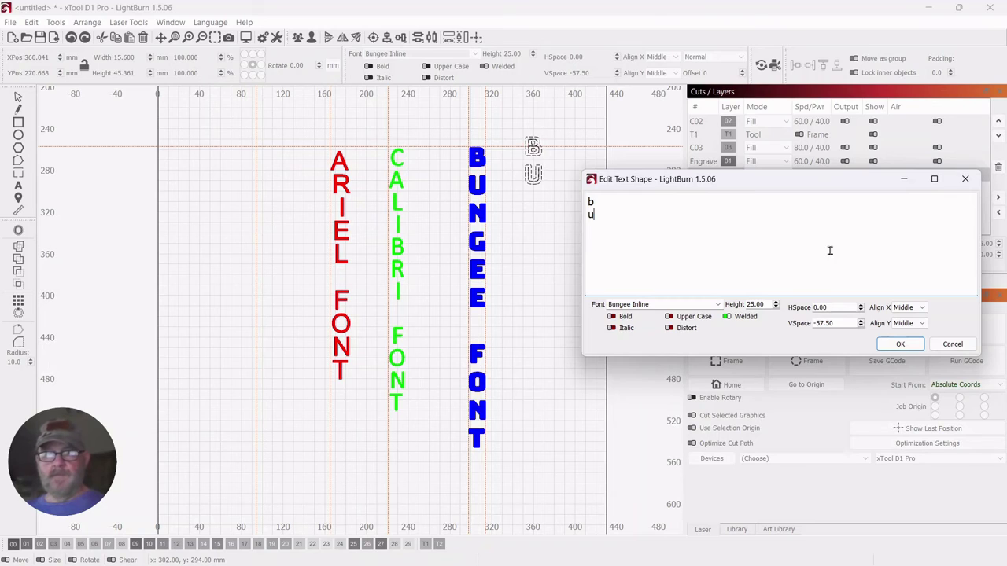
pyautogui.press('Return')
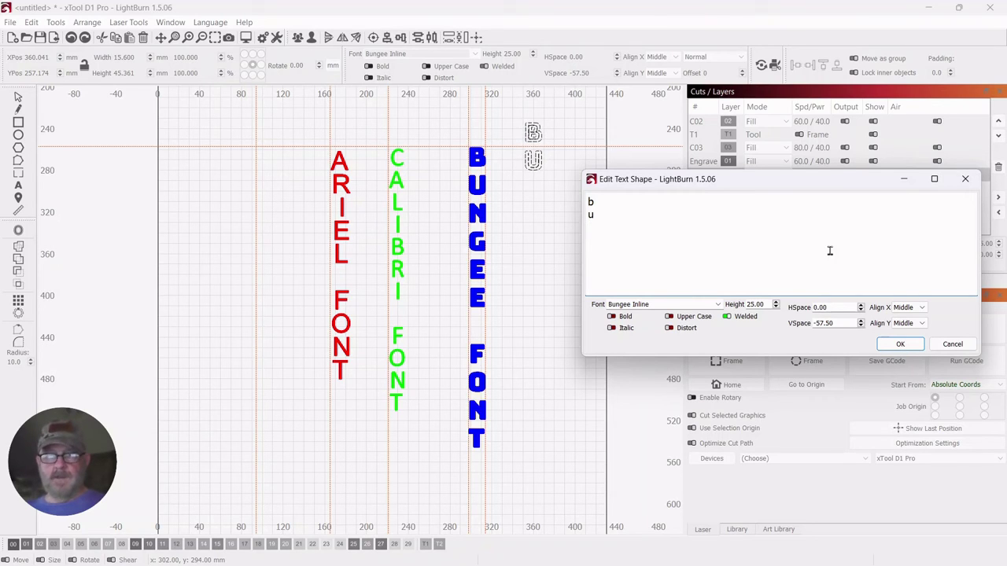
pyautogui.write('n g ')
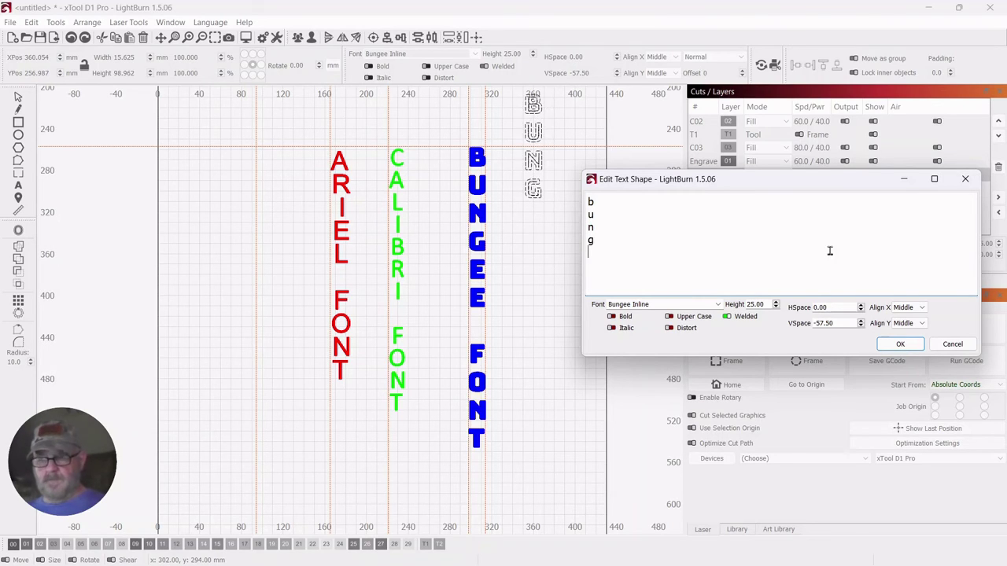
pyautogui.write('e')
pyautogui.press('Return')
pyautogui.write('e')
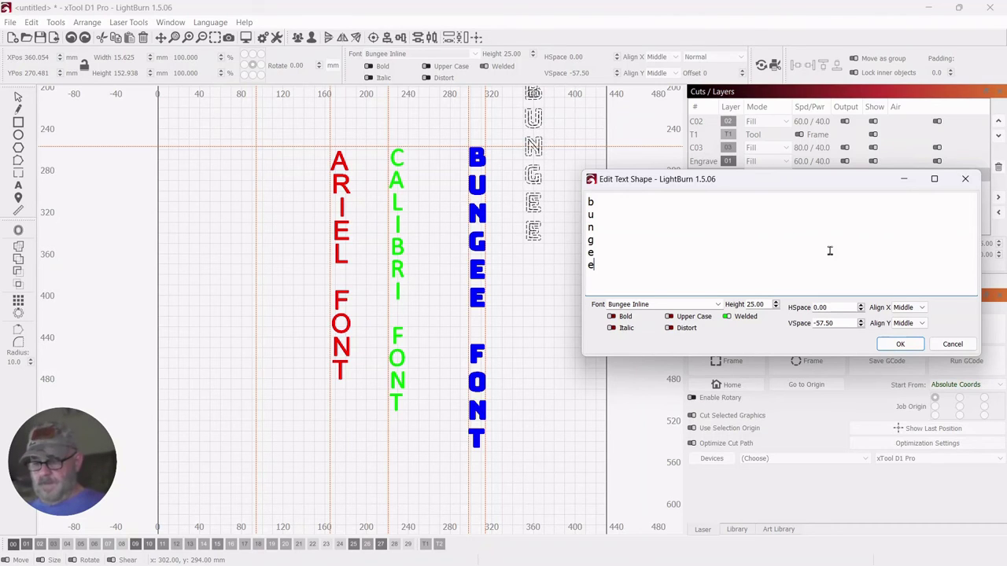
pyautogui.press('Return')
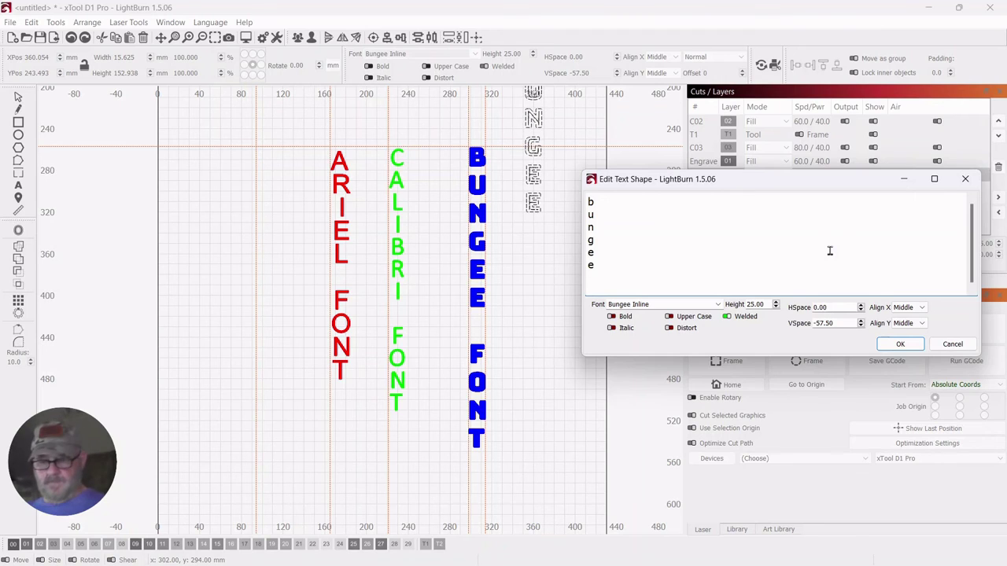
pyautogui.press('Return')
# Step: Type INLINE below the gap, stacked one letter per line
pyautogui.write('f')
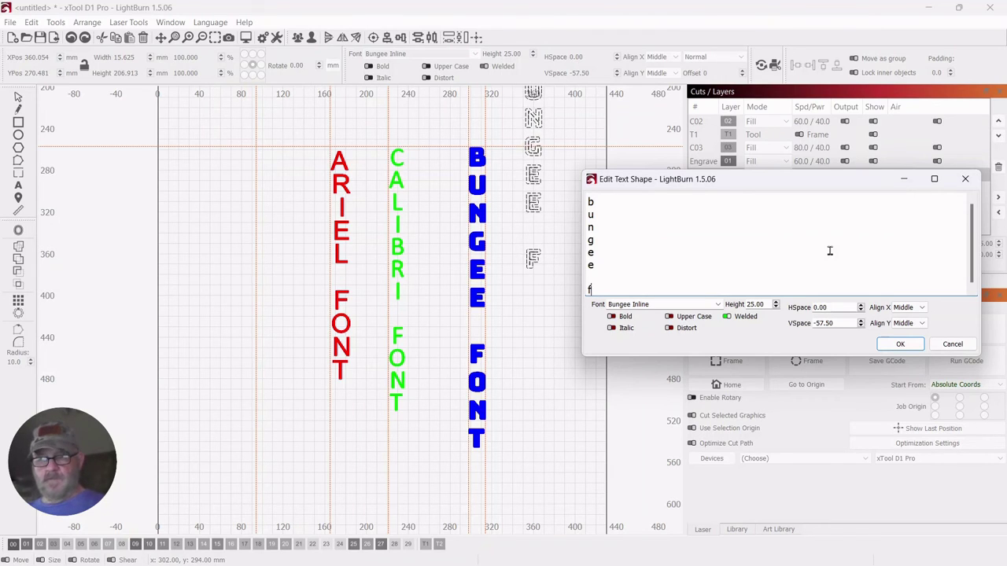
pyautogui.press('BackSpace')
pyautogui.press('BackSpace')
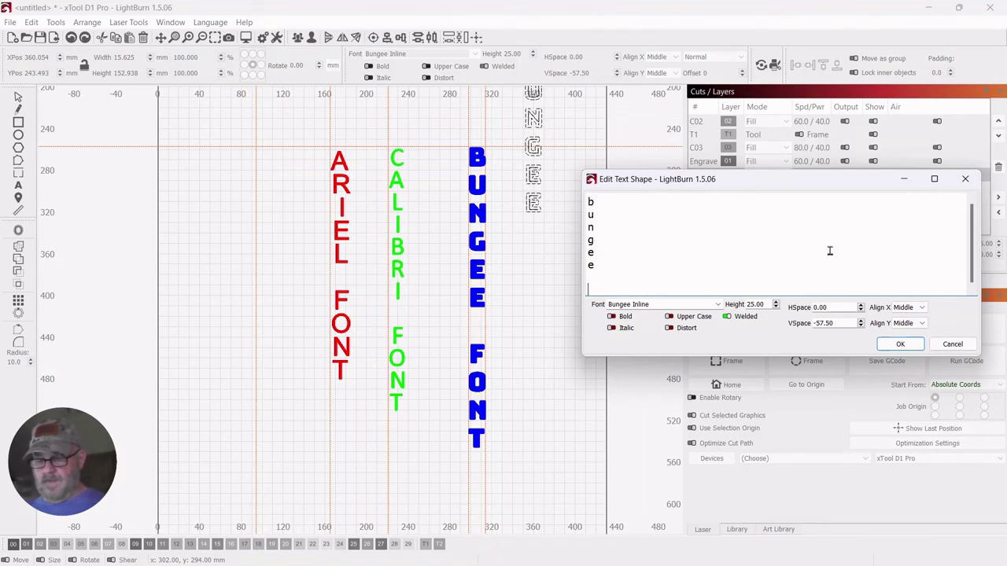
pyautogui.write('in')
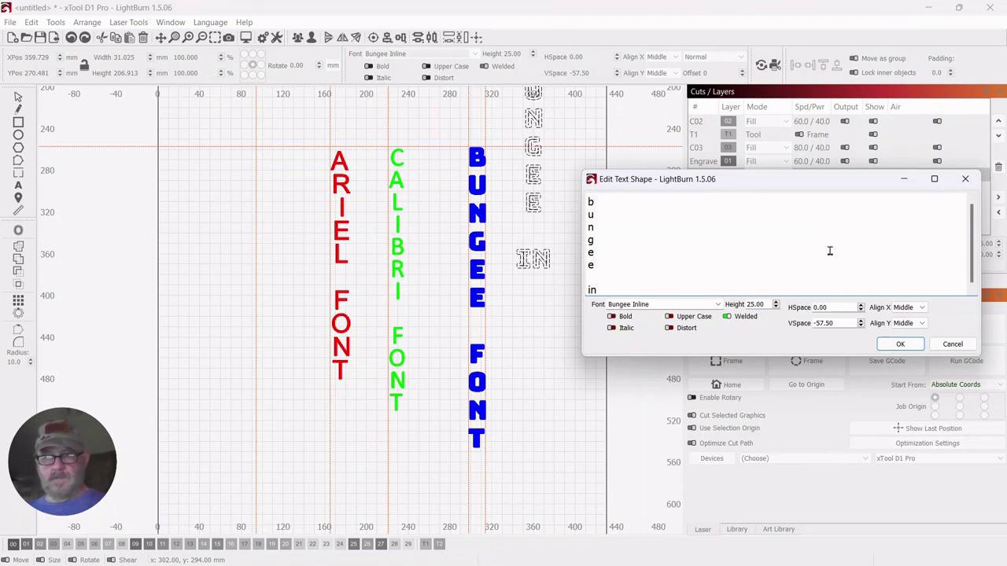
pyautogui.press('Return')
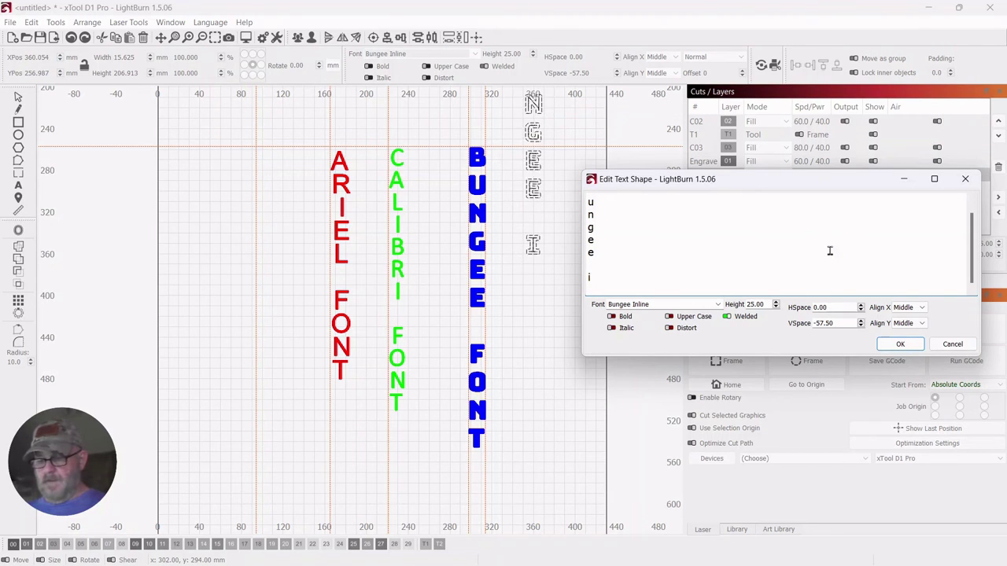
pyautogui.write('n')
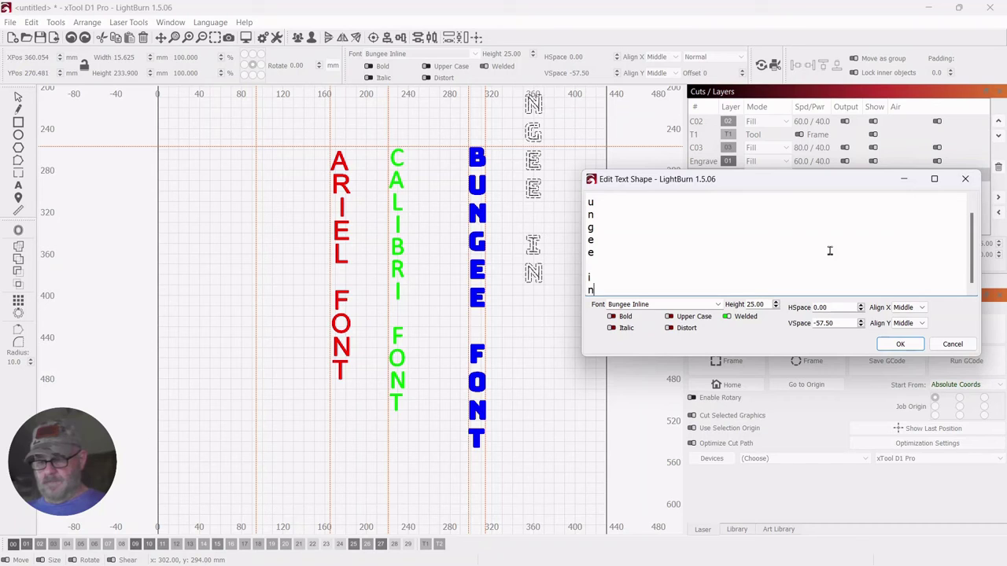
pyautogui.press('Return')
pyautogui.write('l')
pyautogui.press('Return')
pyautogui.write('i')
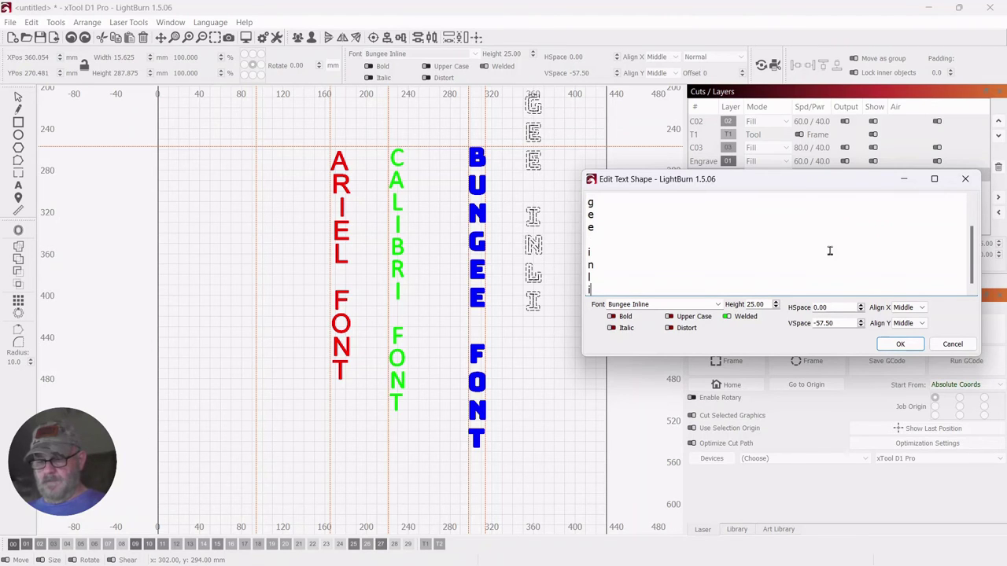
pyautogui.press('Return')
pyautogui.write('n')
pyautogui.press('Return')
pyautogui.write('e')
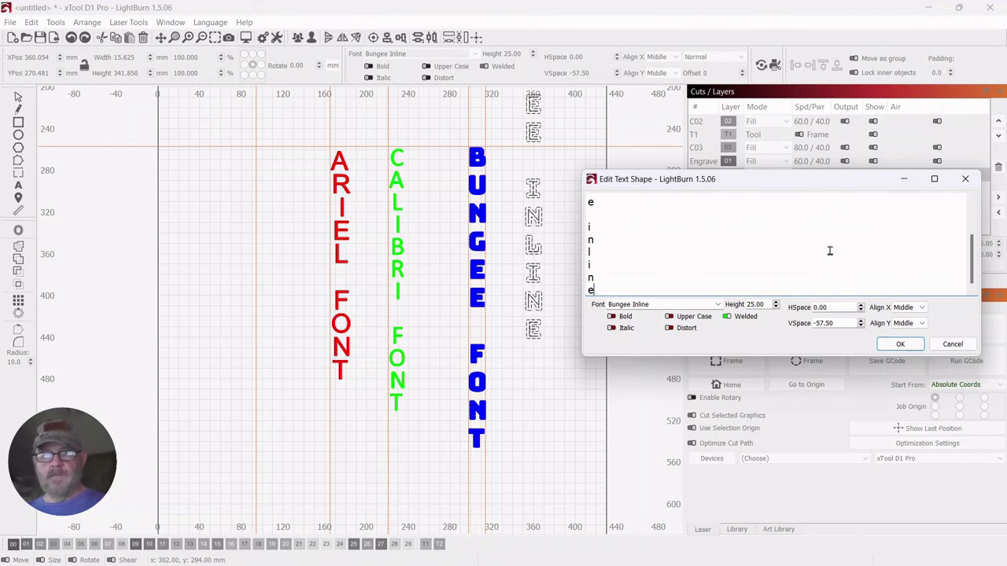
pyautogui.press('Return')
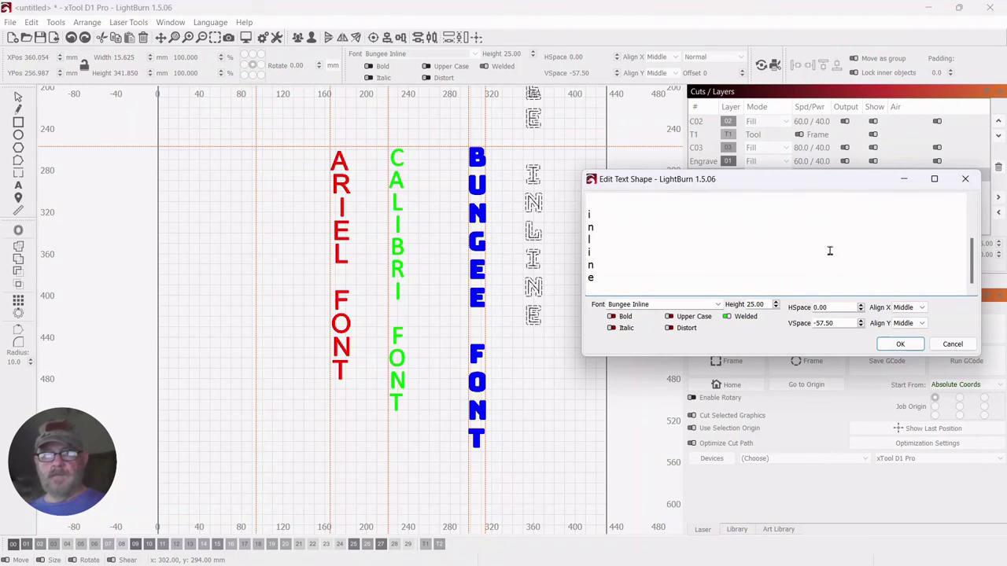
# Step: Tighten the vertical spacing to -65 and apply the BUNGEE INLINE text
pyautogui.click(861, 327)
pyautogui.click(861, 326)
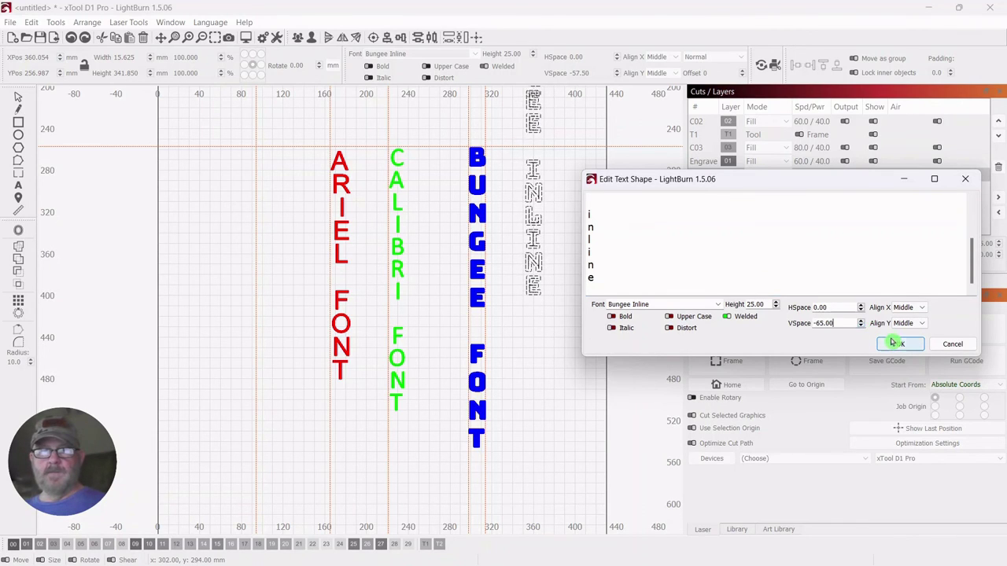
pyautogui.click(896, 344)
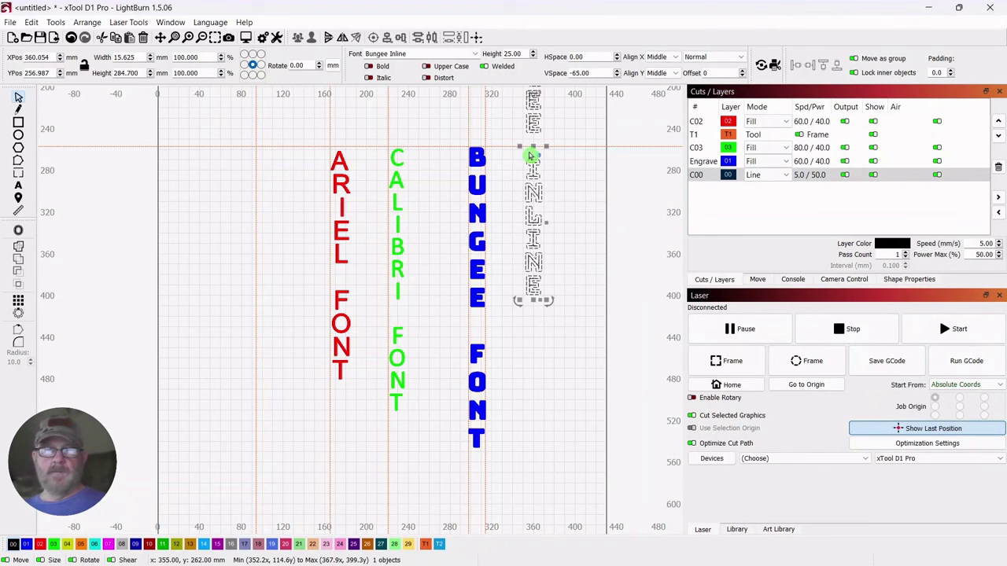
# Step: Drop the BUNGEE INLINE column level with the others and add vertical guides beside it
pyautogui.moveTo(531, 145); pyautogui.dragTo(546, 302)
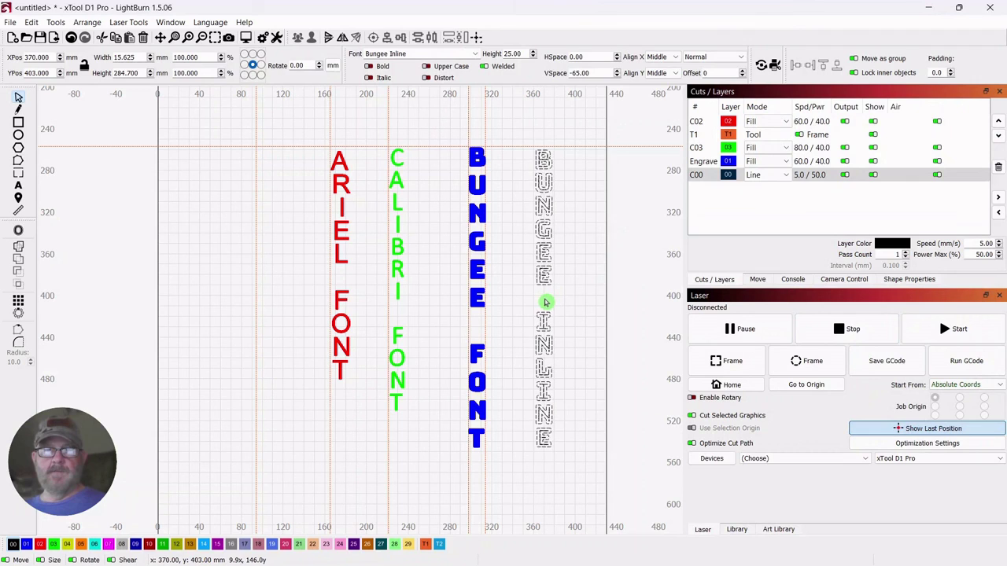
pyautogui.click(595, 252)
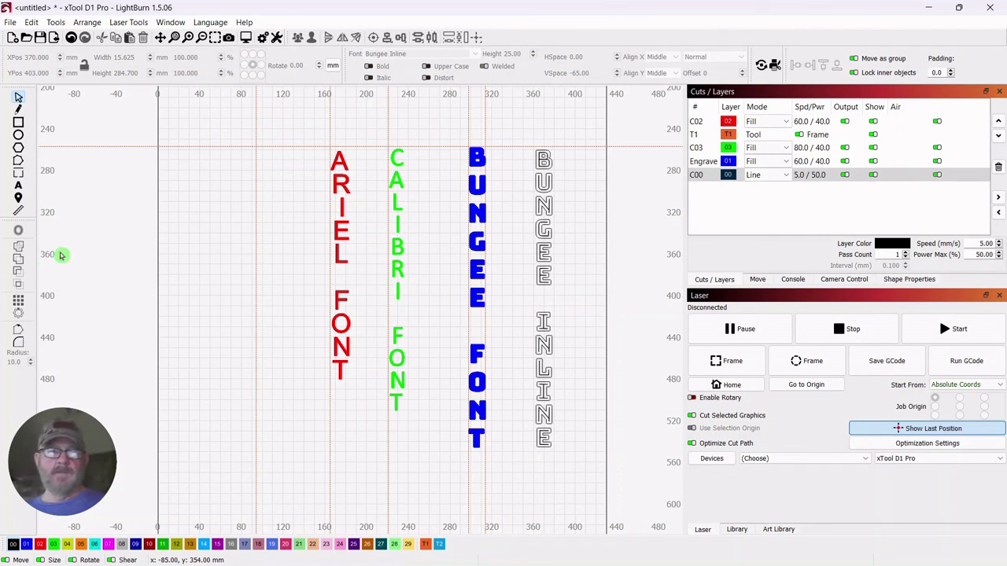
pyautogui.moveTo(36, 270); pyautogui.dragTo(535, 280)
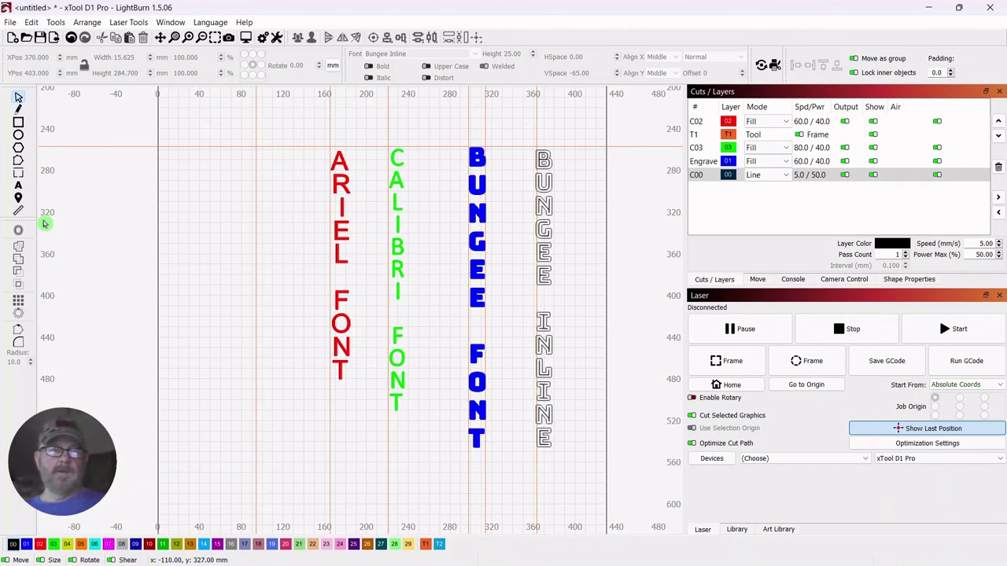
pyautogui.moveTo(40, 227); pyautogui.dragTo(553, 218)
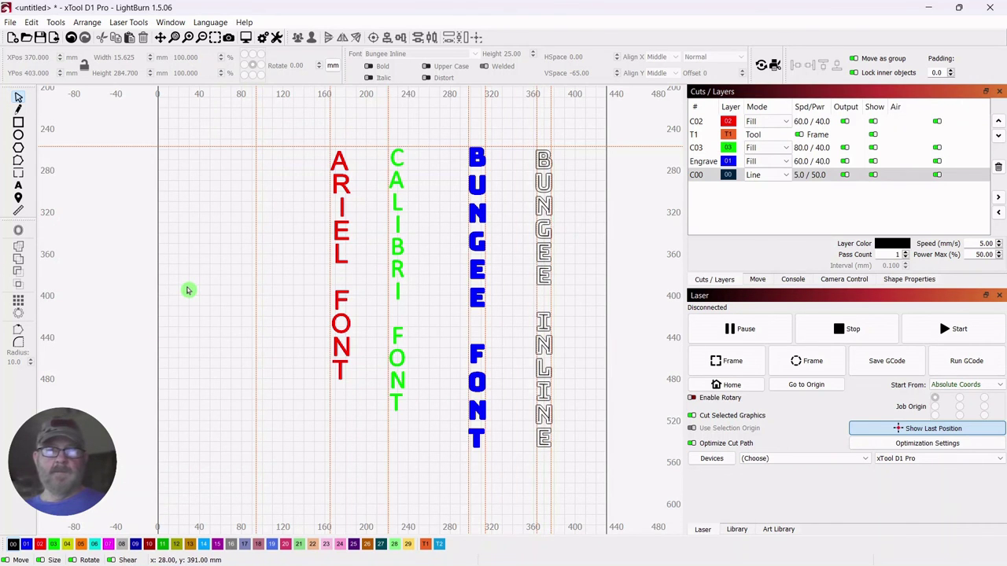
pyautogui.scroll(3, 187, 291)
pyautogui.moveTo(470, 281); pyautogui.dragTo(53, 306)
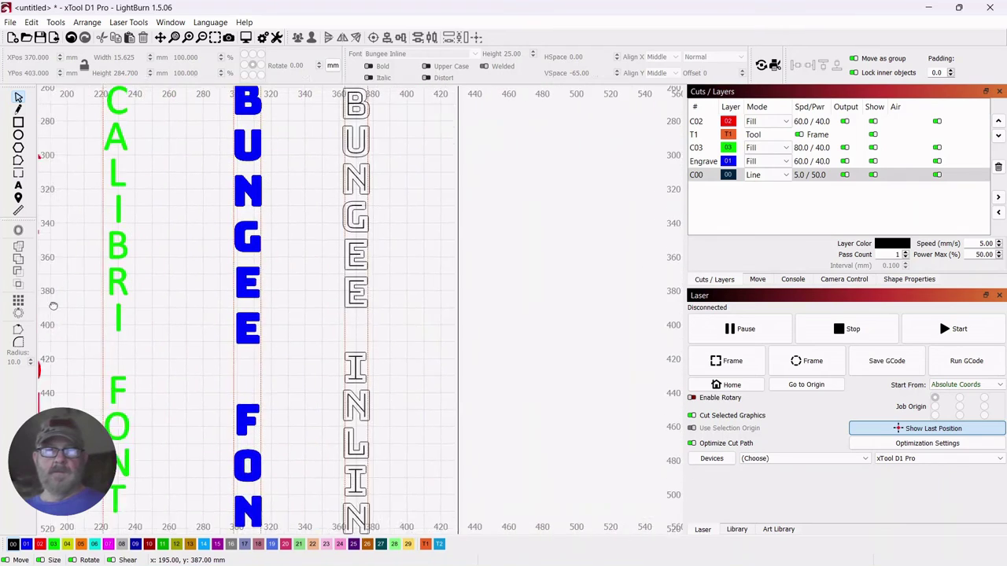
pyautogui.scroll(-1, 425, 225)
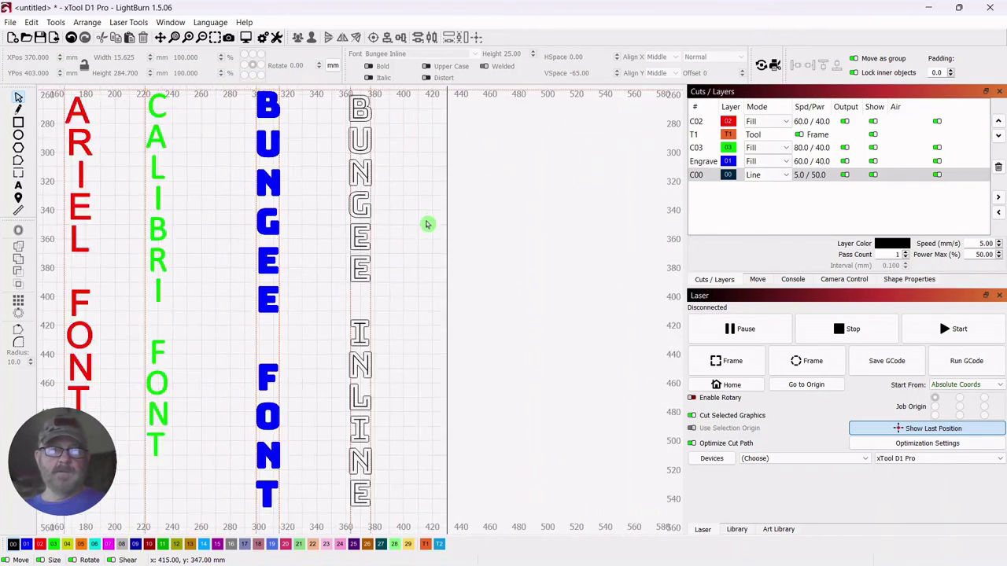
pyautogui.scroll(-1, 425, 224)
pyautogui.moveTo(427, 228); pyautogui.dragTo(482, 239)
pyautogui.scroll(-1, 483, 240)
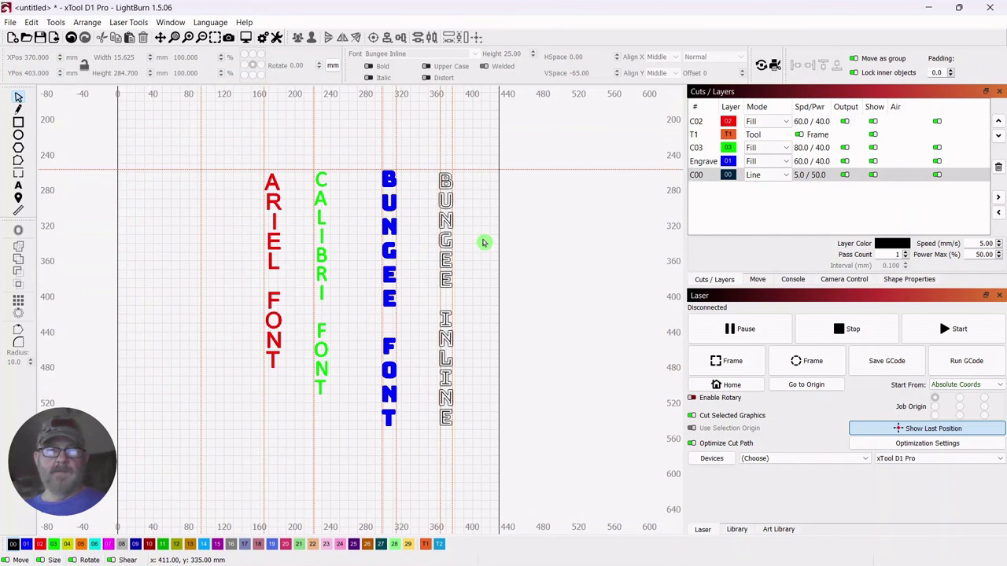
pyautogui.scroll(1, 483, 242)
pyautogui.moveTo(478, 288); pyautogui.dragTo(569, 255)
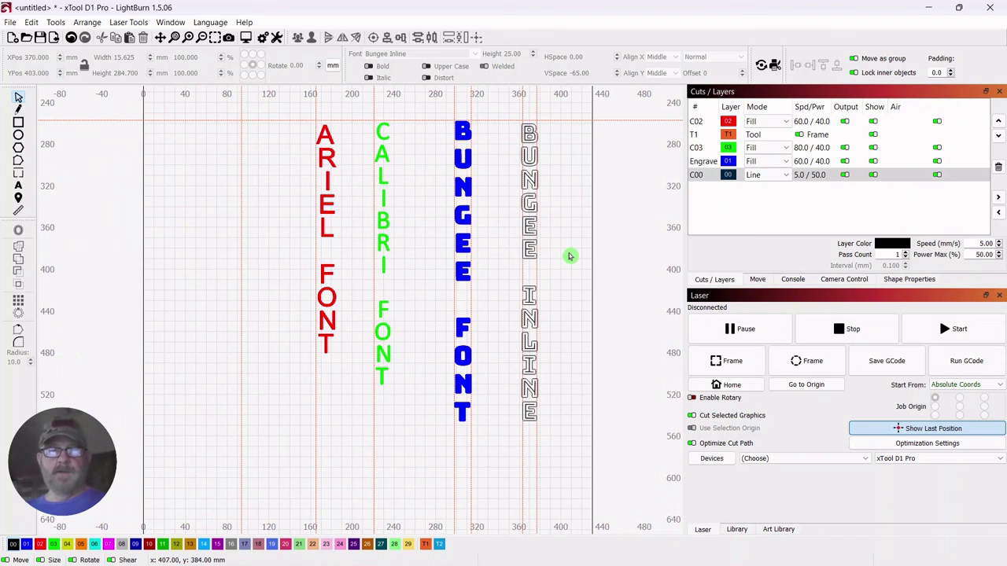